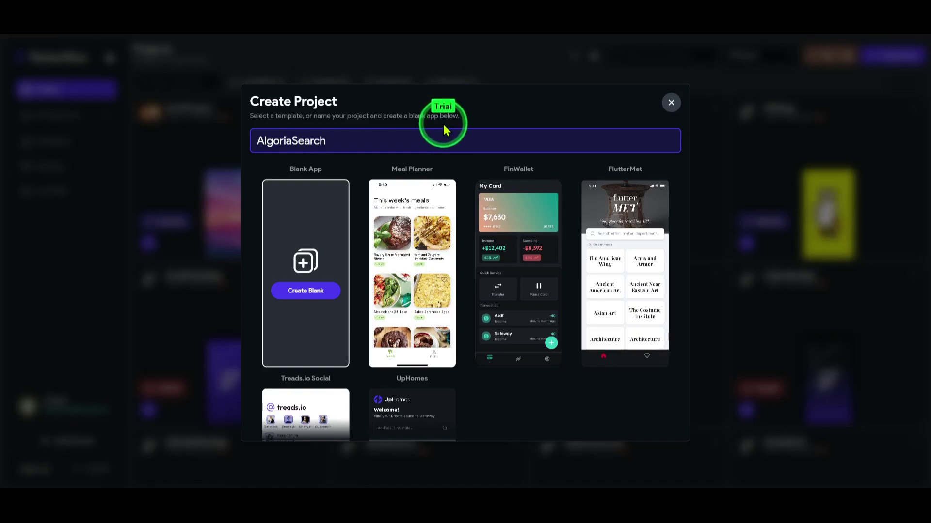
Step: Create a blank project named AlgoriaSearch, keeping the Default theme and Firebase setup enabled
click(301, 291)
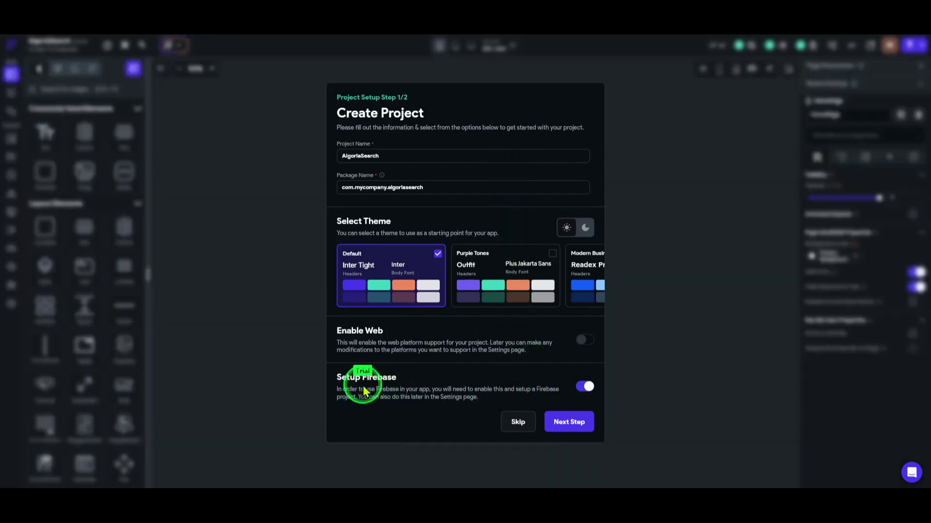
click(572, 426)
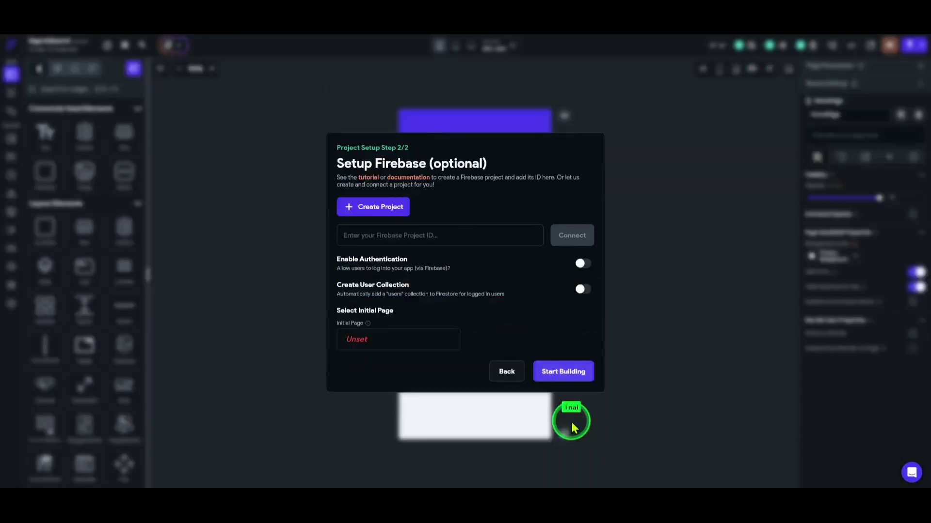
Step: Create a connected Firebase project named AlgoriaSearch in the asia-northeast3 (Seoul) region, authorizing it through Google sign-in
click(397, 208)
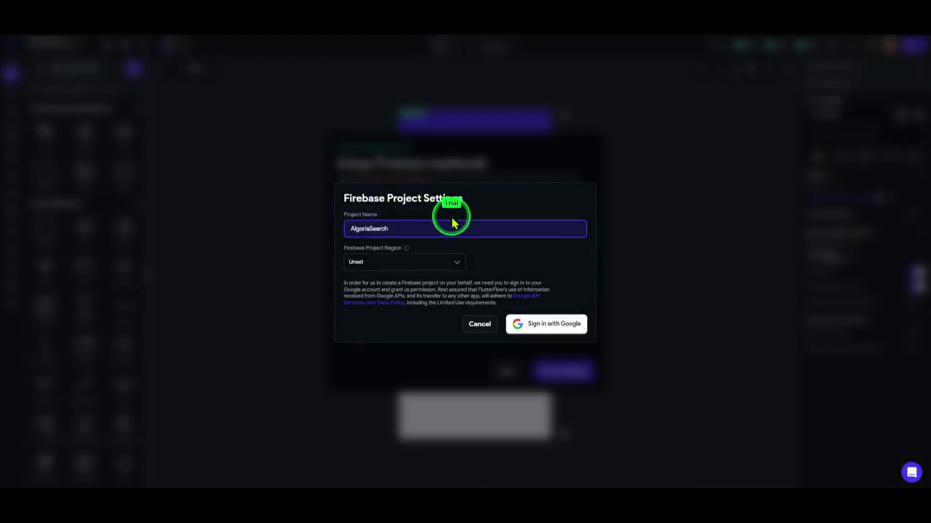
click(432, 262)
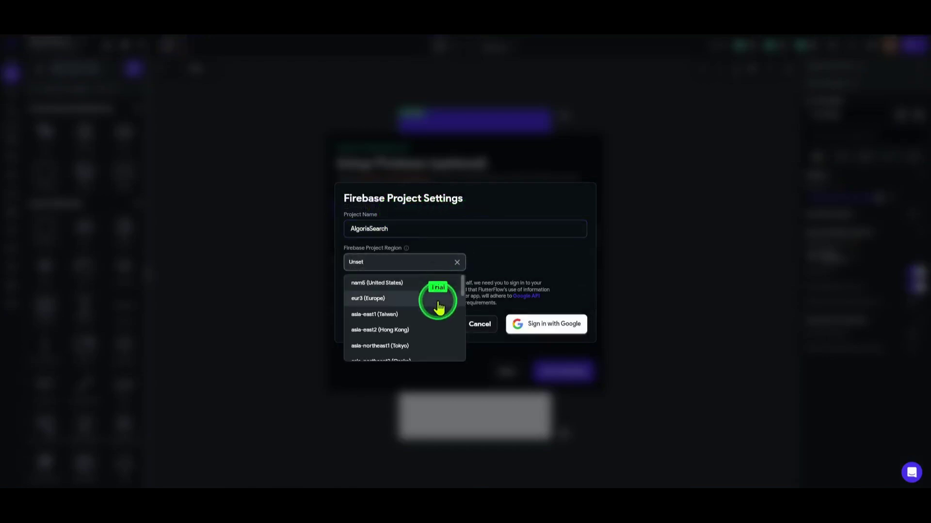
scroll(439, 307, down, 2)
click(402, 321)
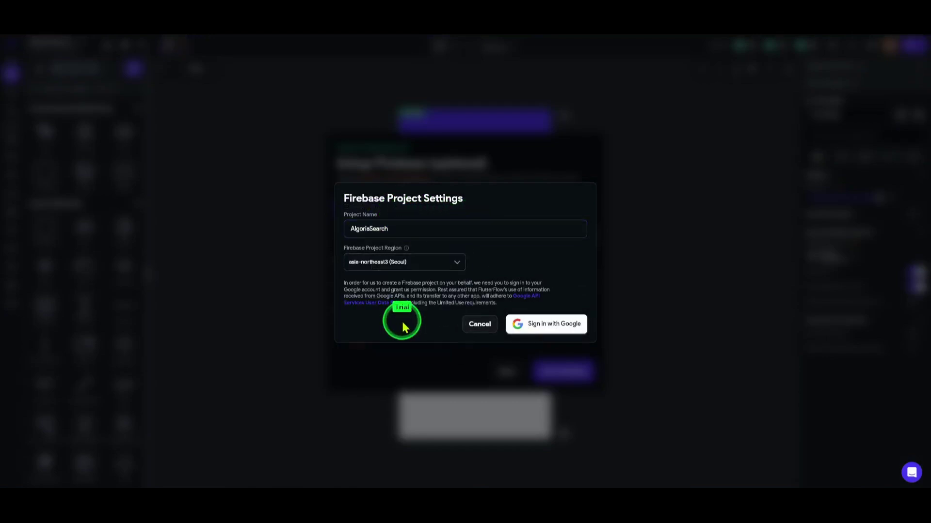
click(538, 323)
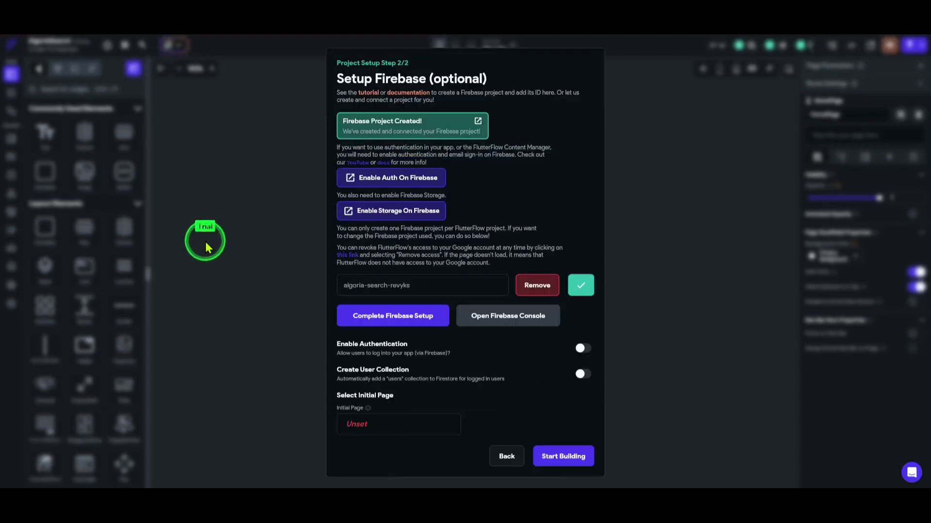
Step: Go to Firebase Authentication for the new project, then enable and save the email/password sign-in provider
click(404, 178)
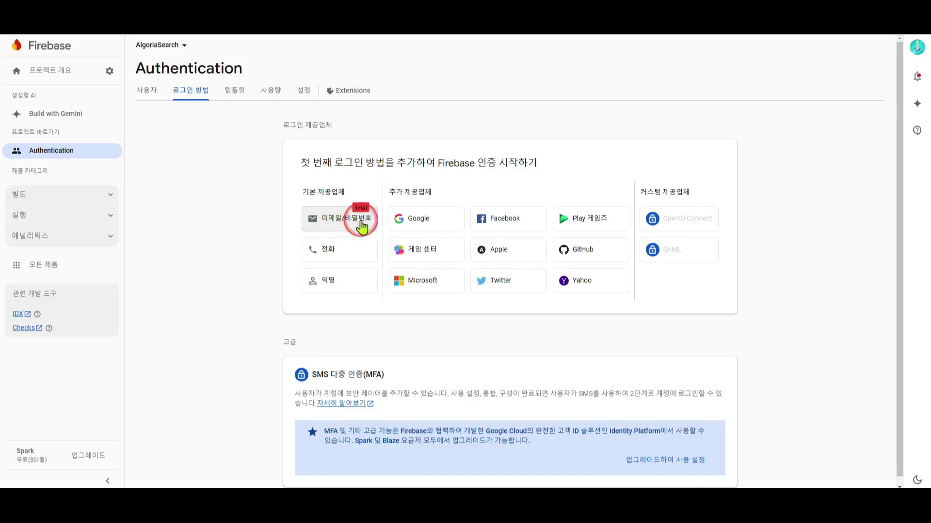
click(361, 222)
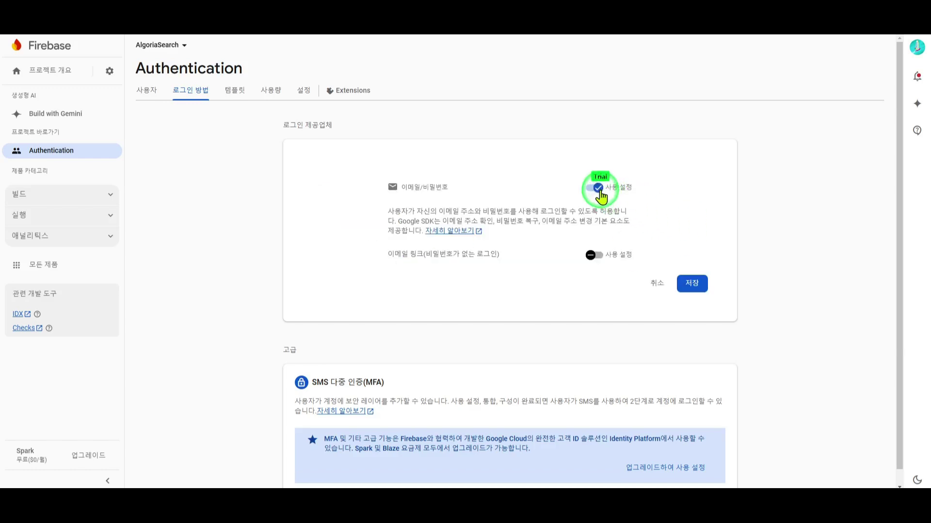
click(693, 286)
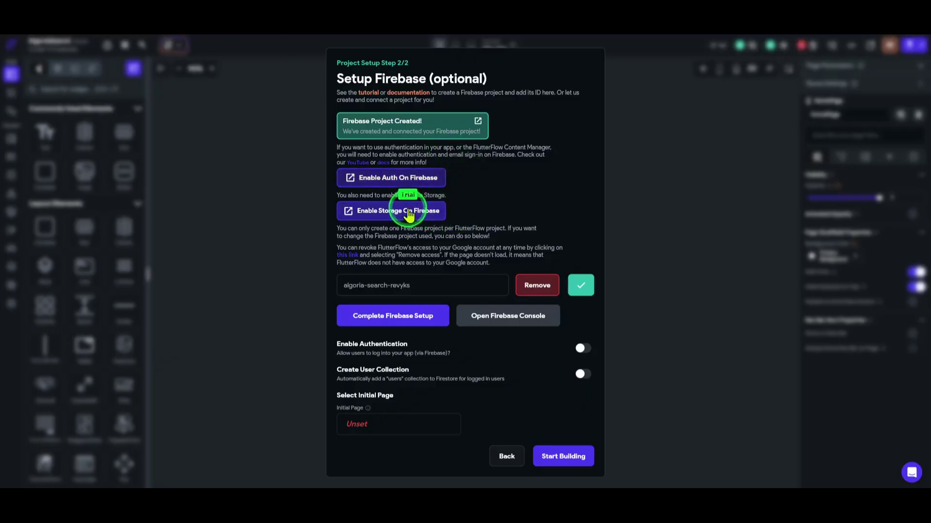
Step: Upgrade the Firebase project to the Blaze plan for Storage, linking the Firebase 결제 billing account with a 10000 KRW budget
click(399, 213)
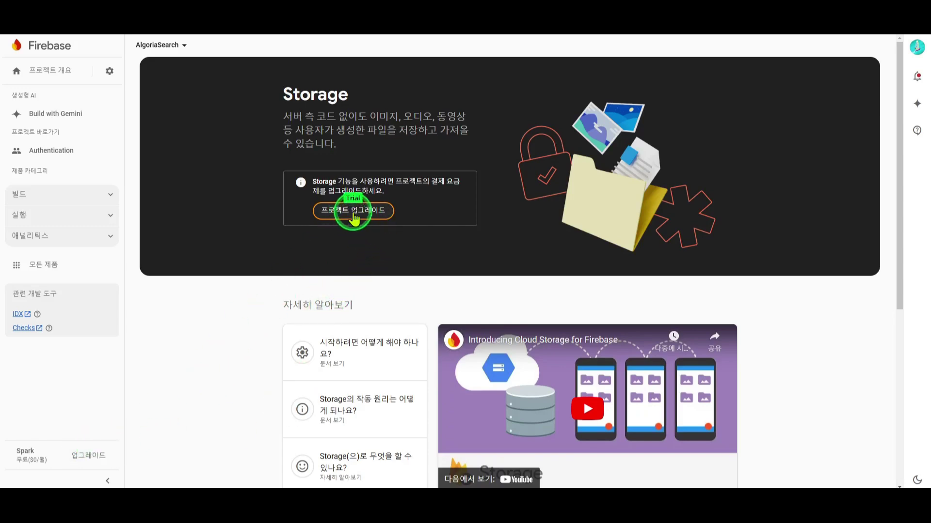
click(354, 211)
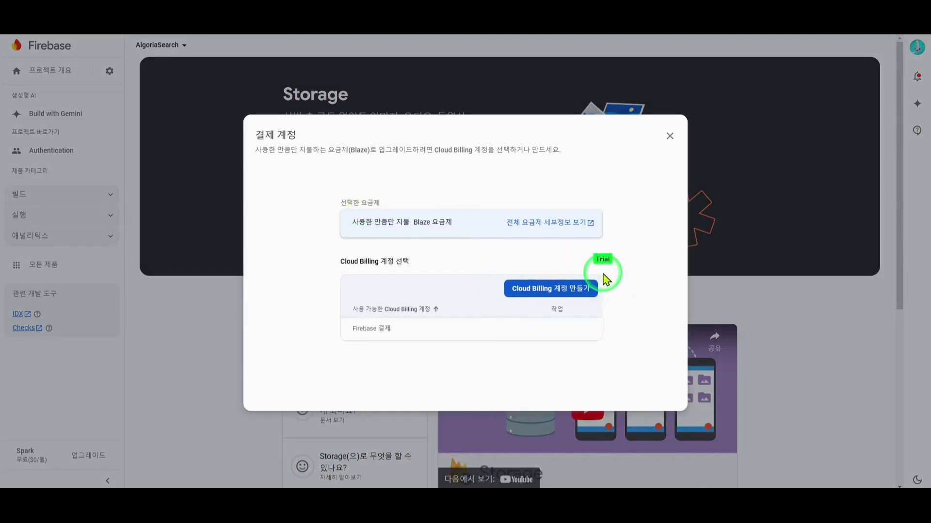
mouse_move(445, 343)
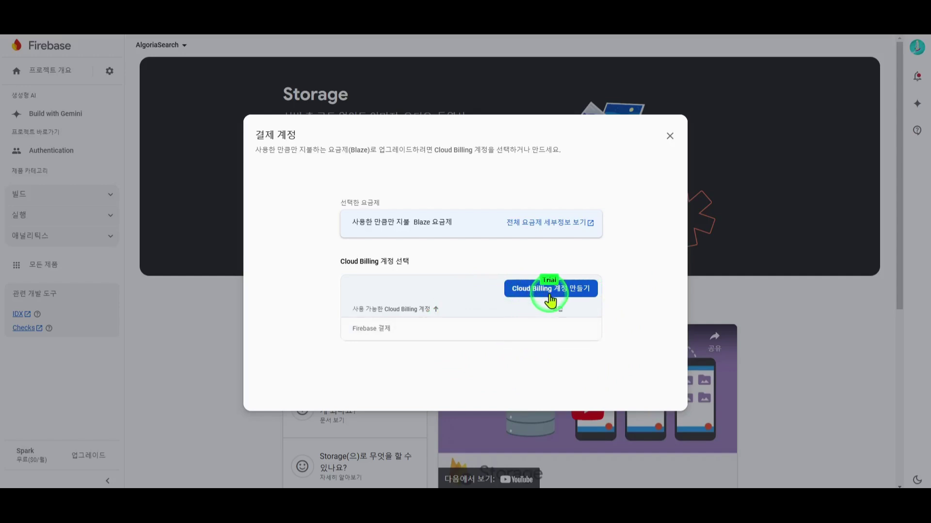
mouse_move(540, 335)
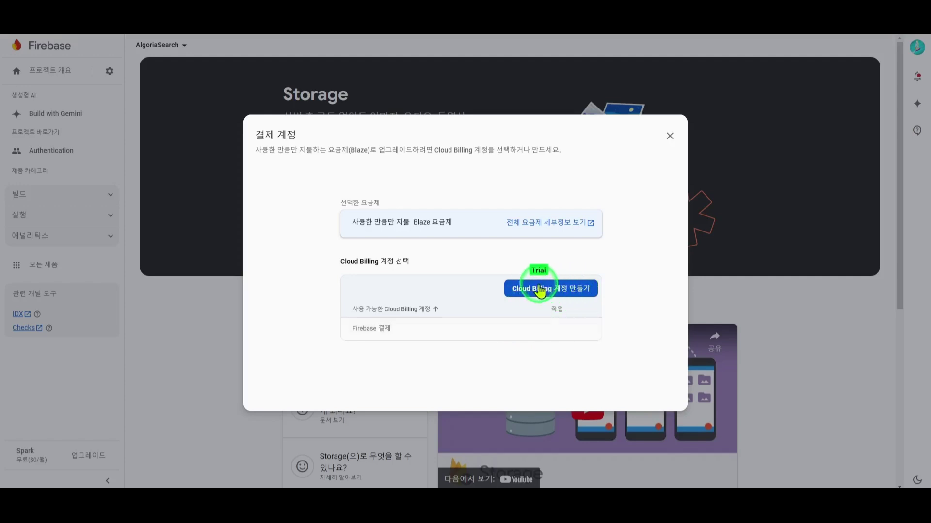
click(547, 332)
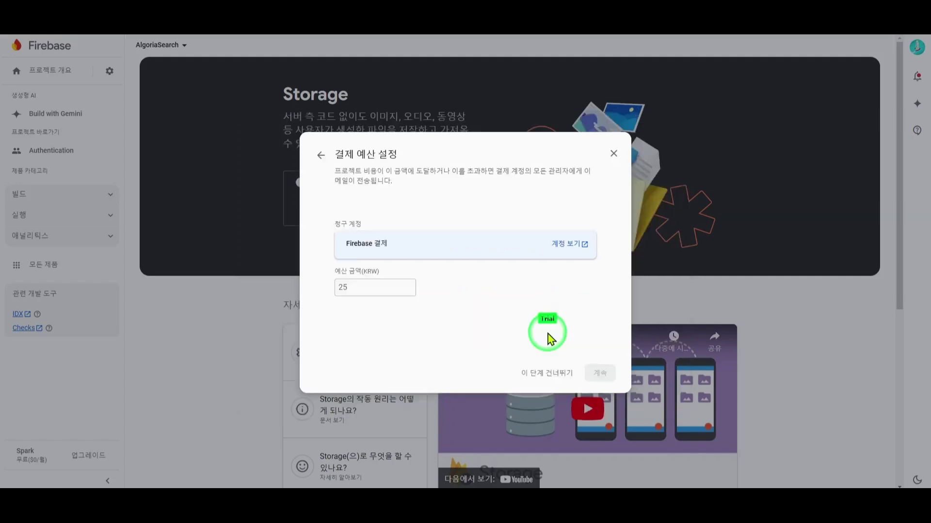
text(10000)
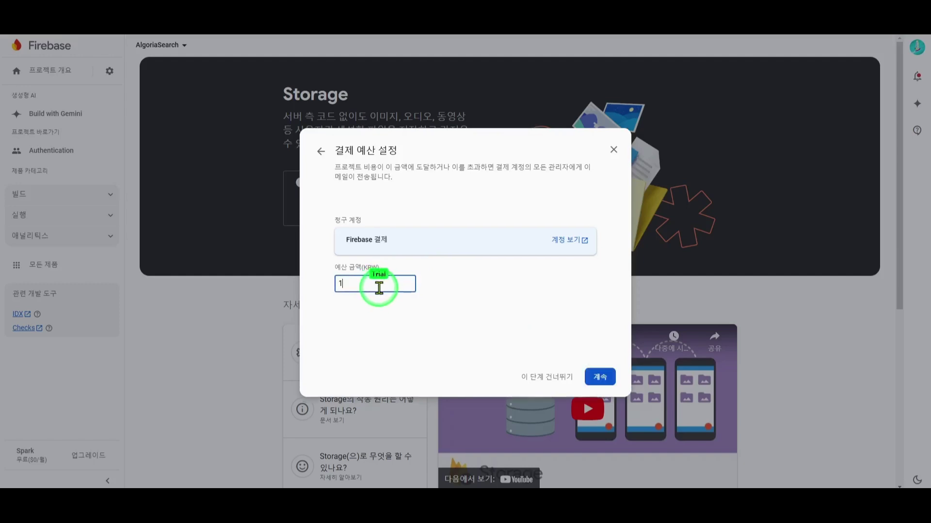
click(596, 386)
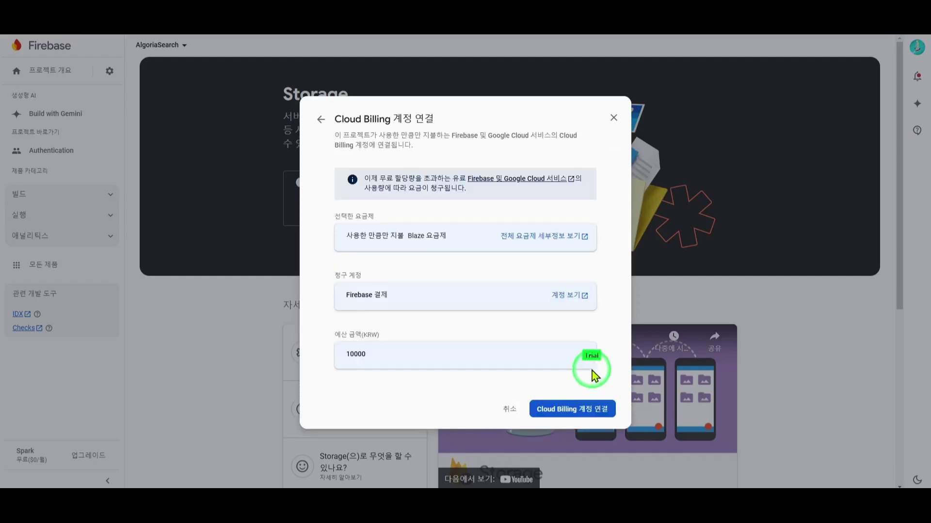
click(584, 410)
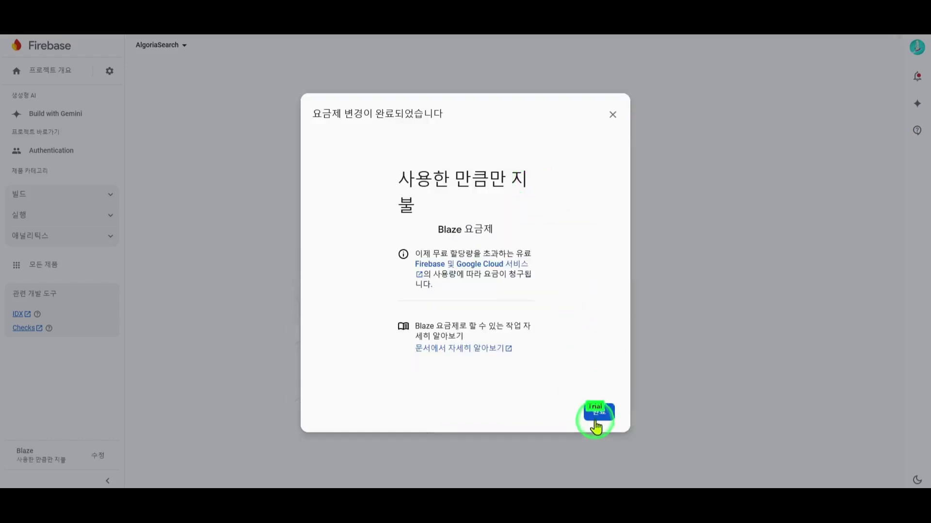
click(599, 415)
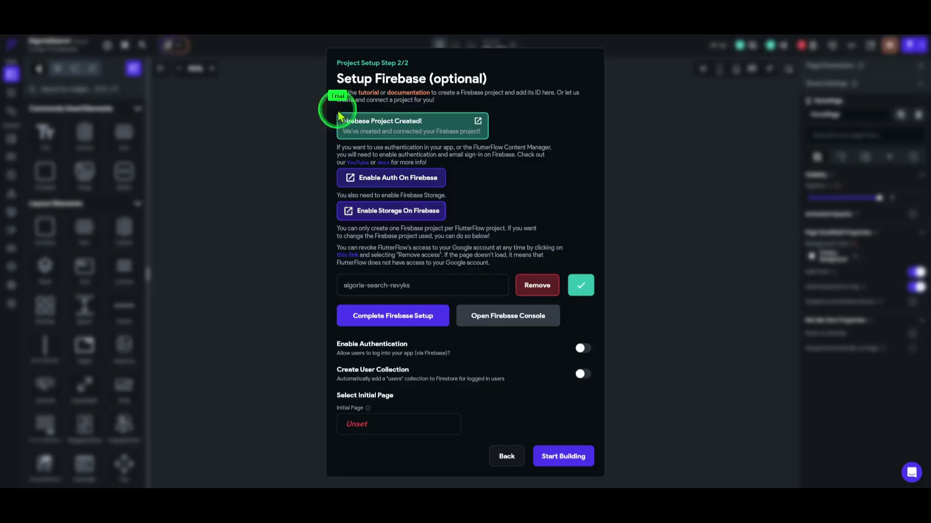
Step: Complete the Firebase setup for the project, then enable authentication and automatic user collection creation
click(395, 322)
click(512, 368)
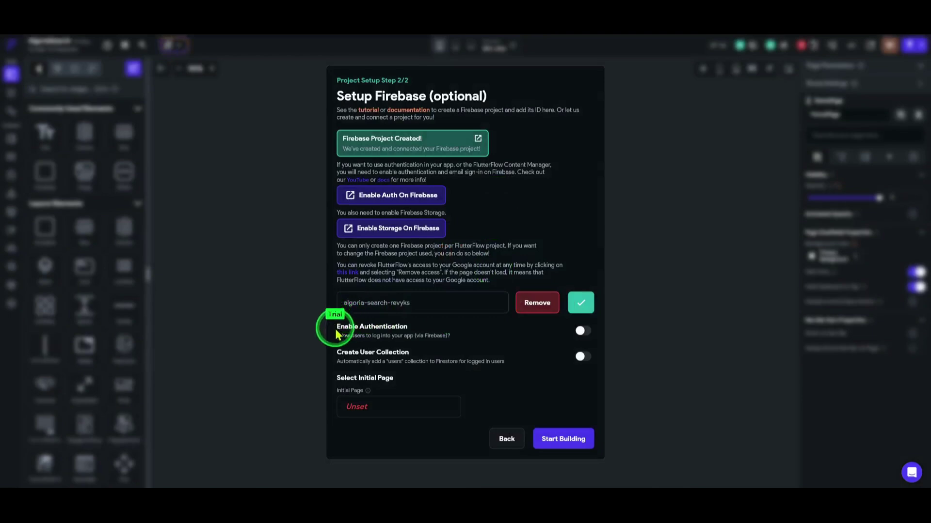
click(582, 331)
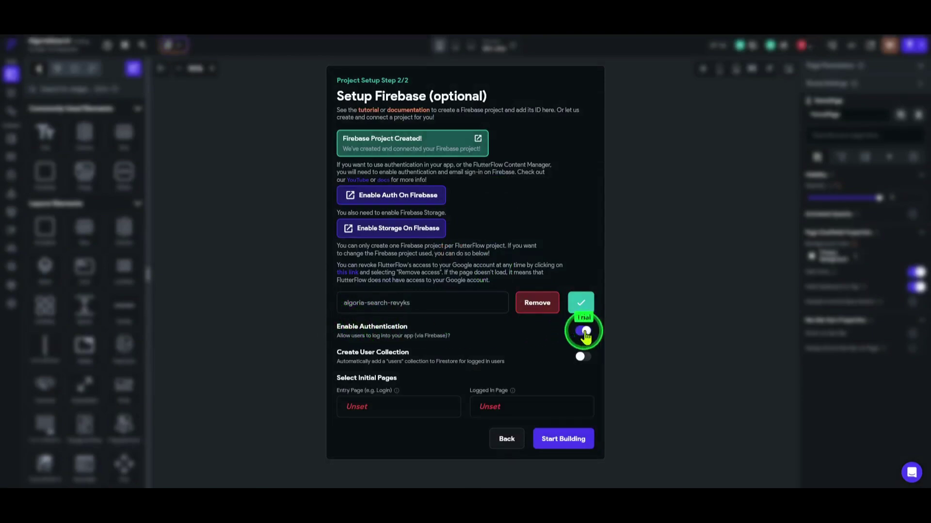
click(585, 358)
Step: Create the entry page AuthPage from the Auth 1 template using the project's own theme
click(389, 411)
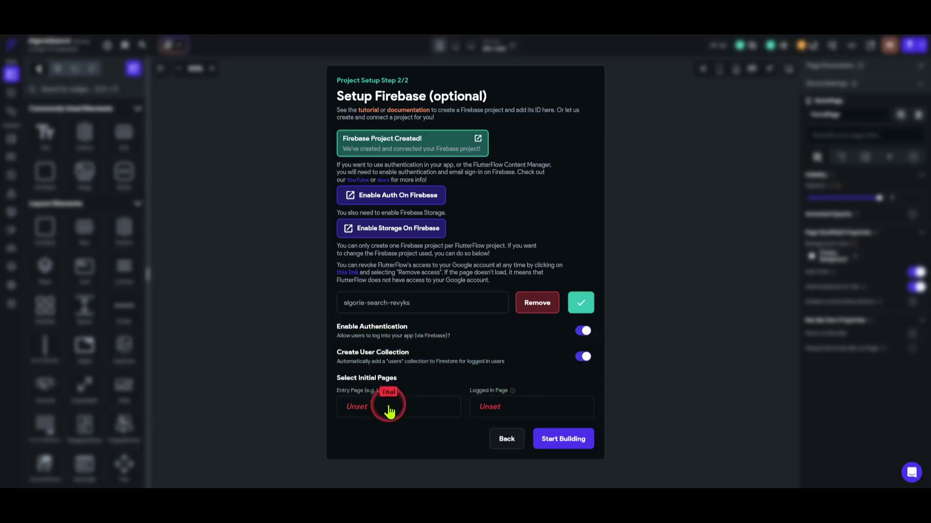
mouse_move(430, 209)
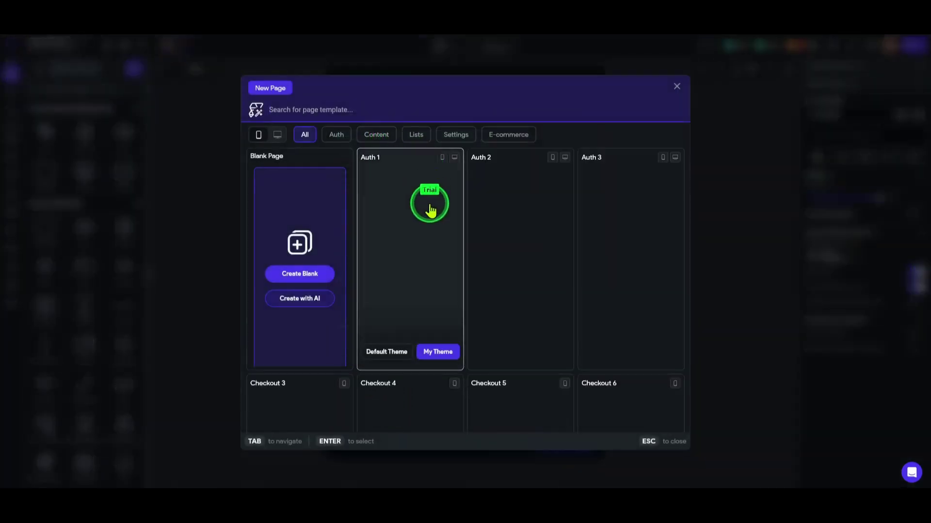
click(438, 350)
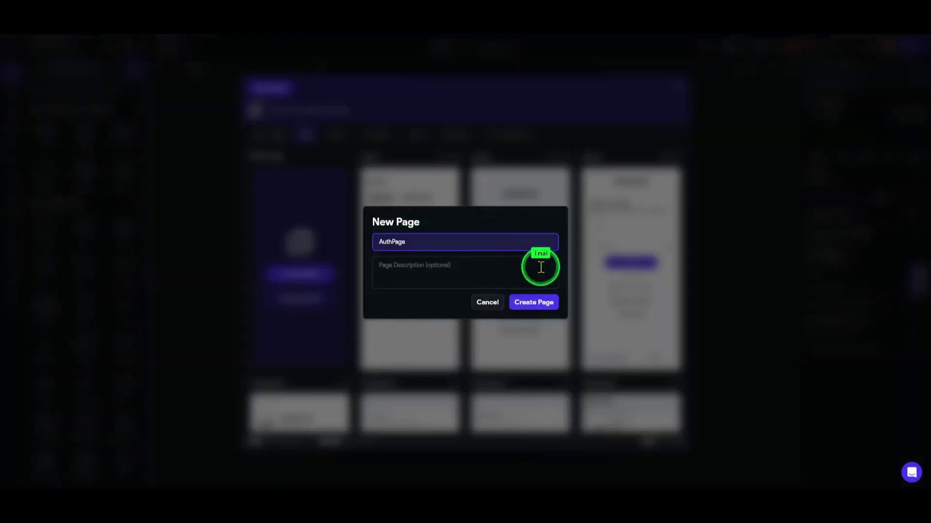
click(540, 303)
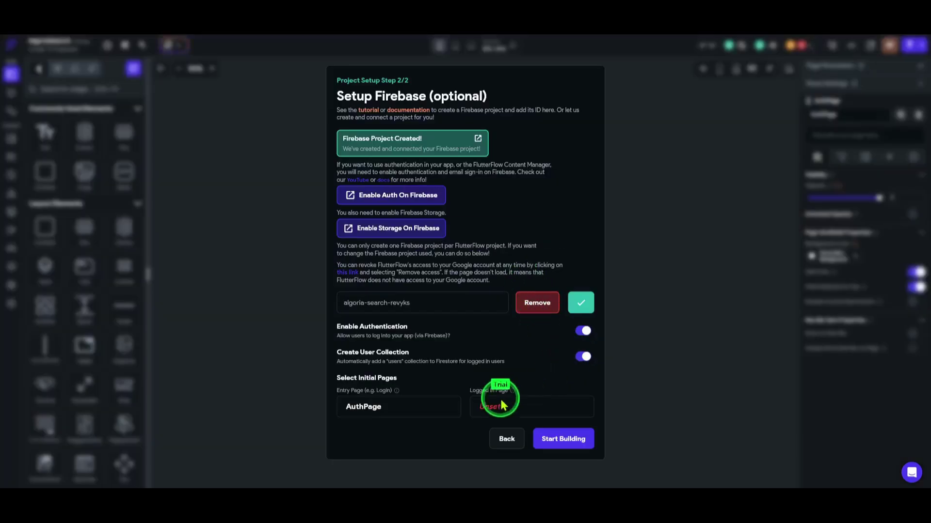
Step: Create a blank page named HomePage as the logged-in page and finish the project setup
click(519, 406)
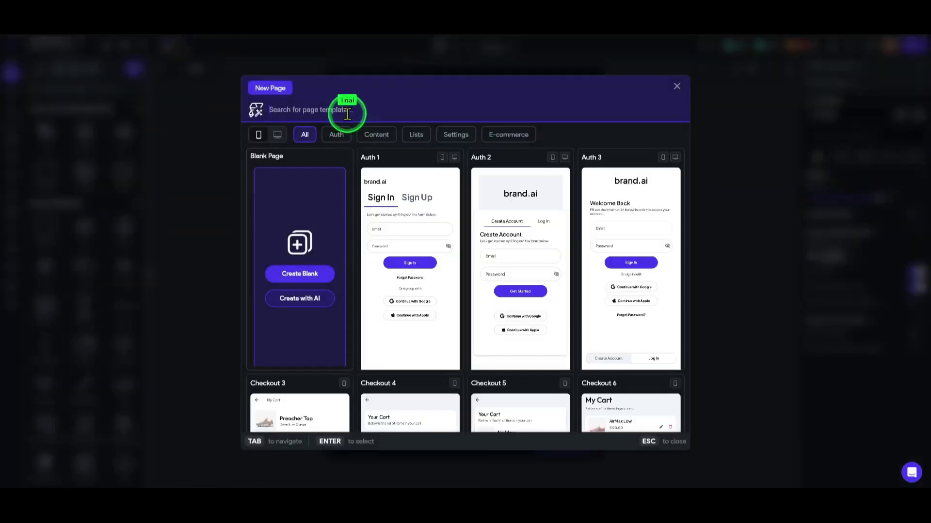
text(Home)
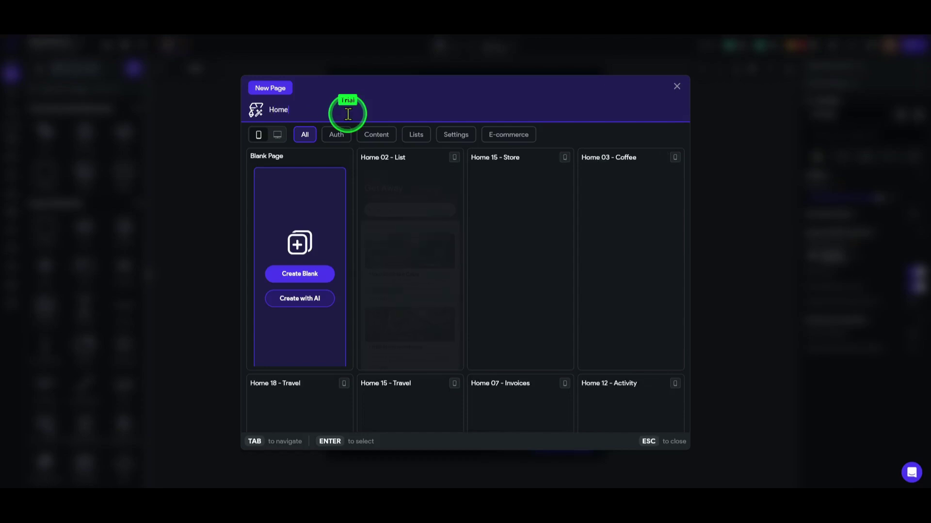
text(Page)
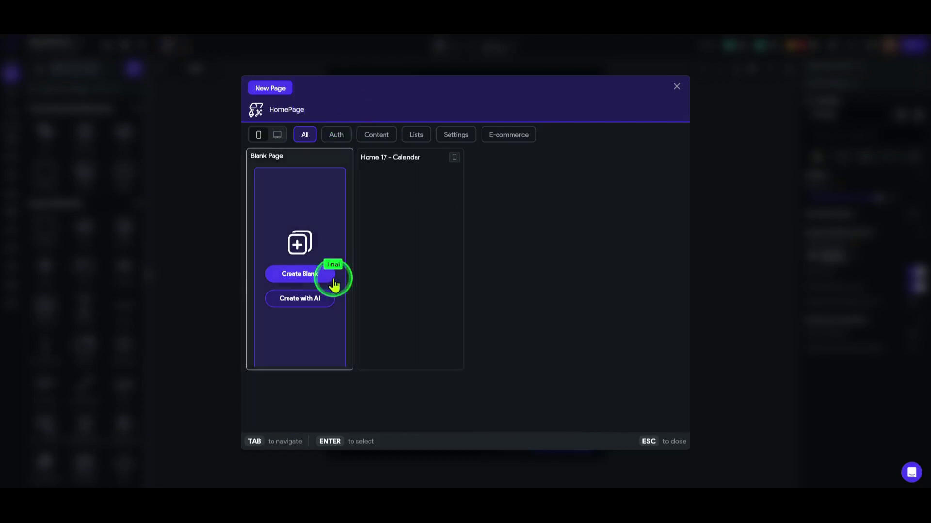
click(335, 285)
click(522, 304)
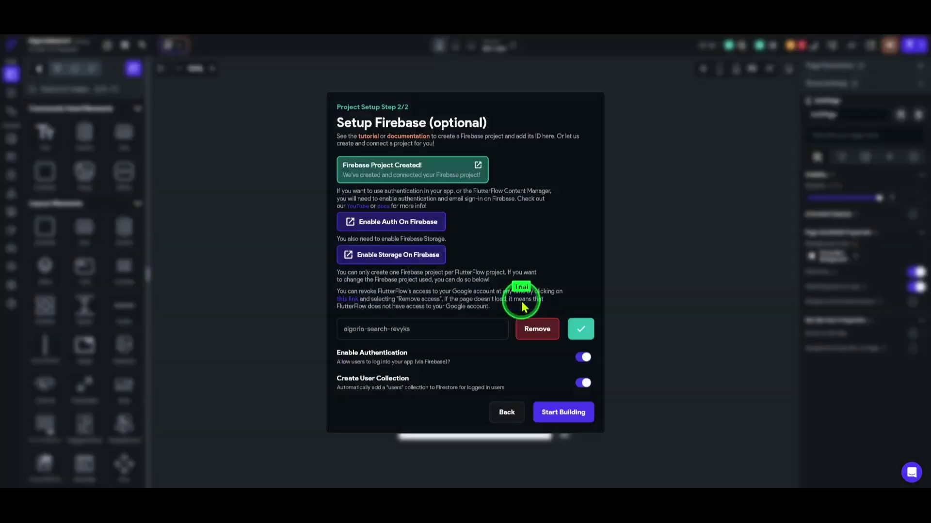
click(556, 411)
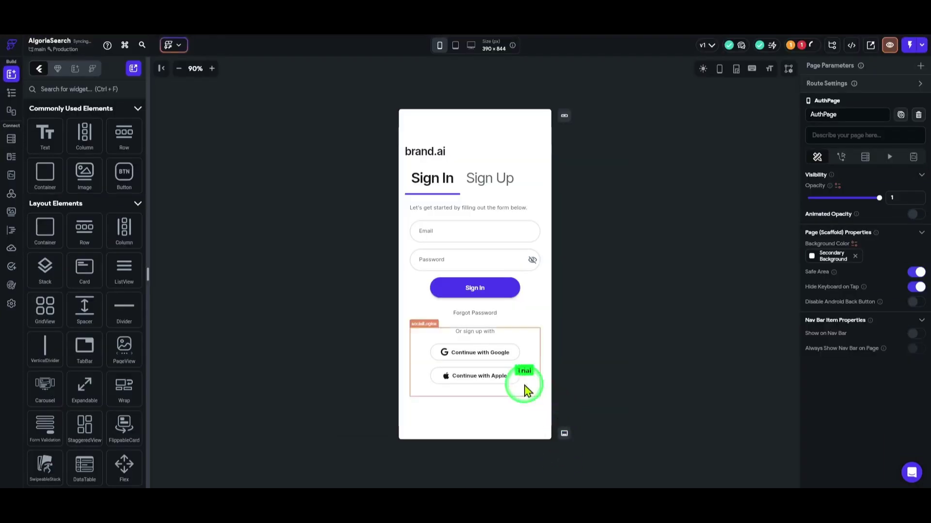
Step: Examine the project's routing errors and open the affected HomePage
click(212, 68)
click(212, 69)
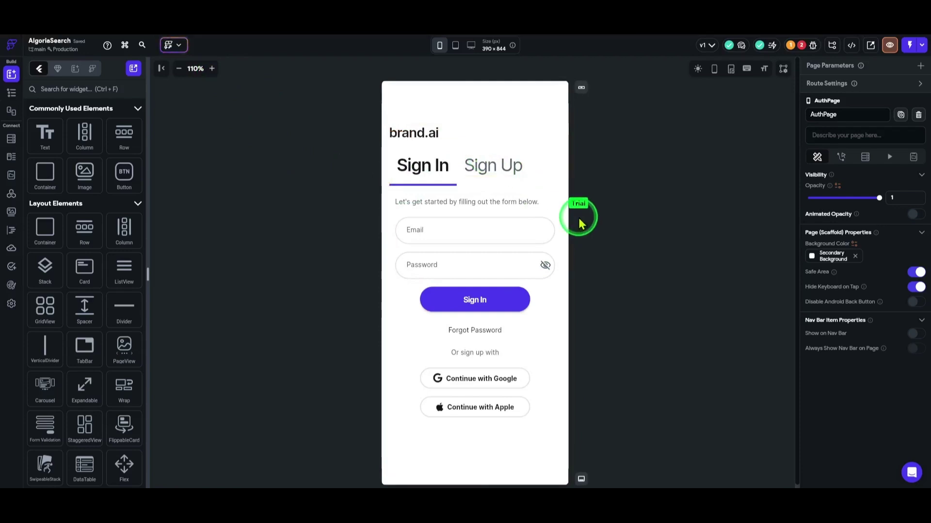
click(809, 44)
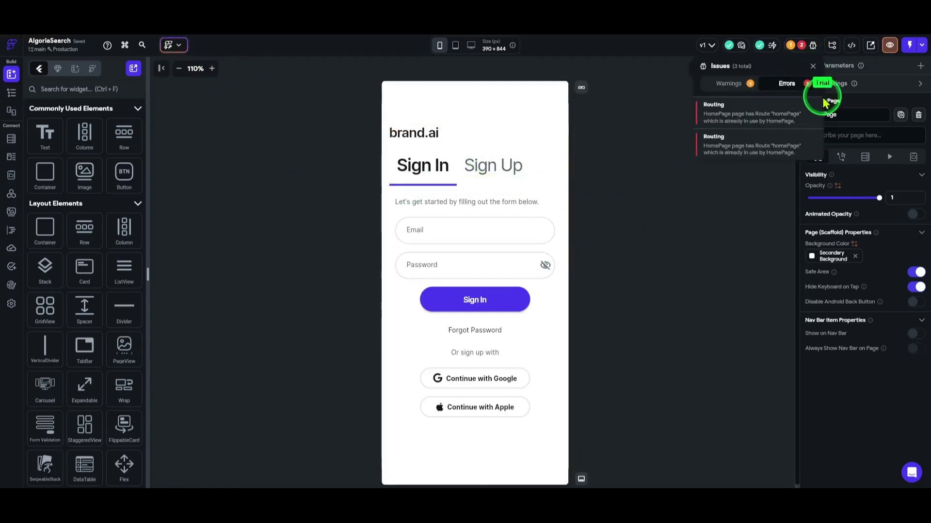
click(779, 115)
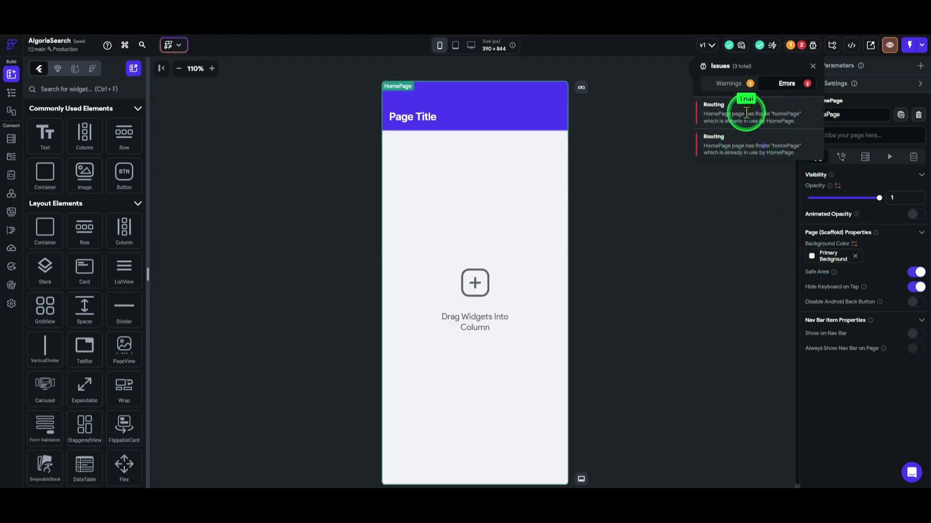
Step: Set the logged-in initial page to HomePage in the app details settings
click(12, 304)
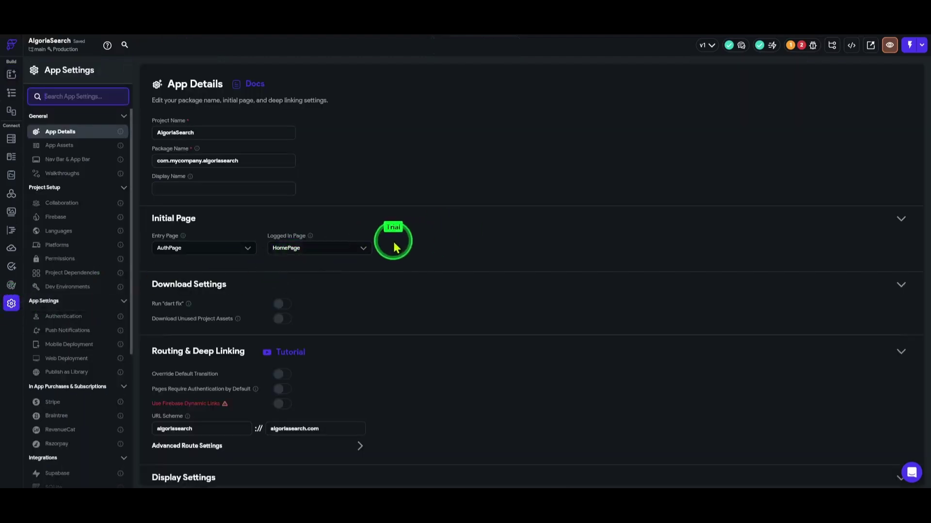
click(343, 250)
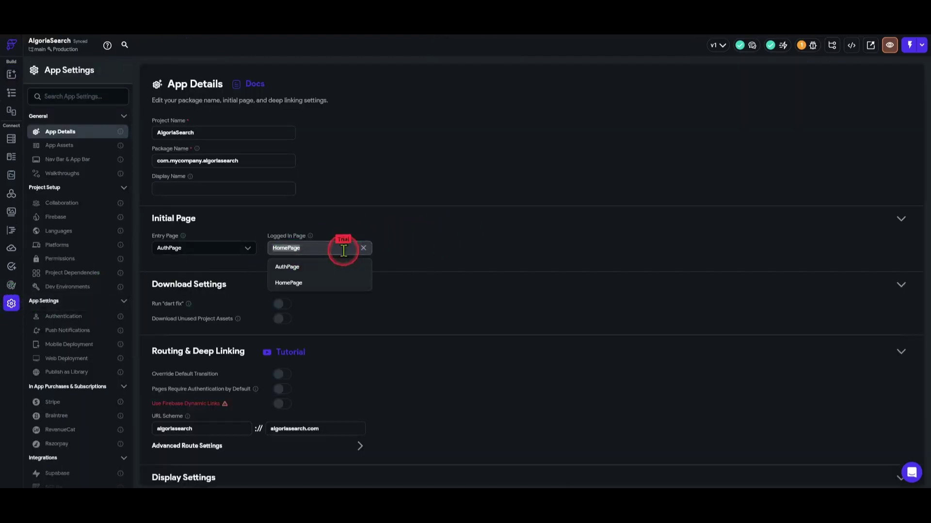
click(322, 283)
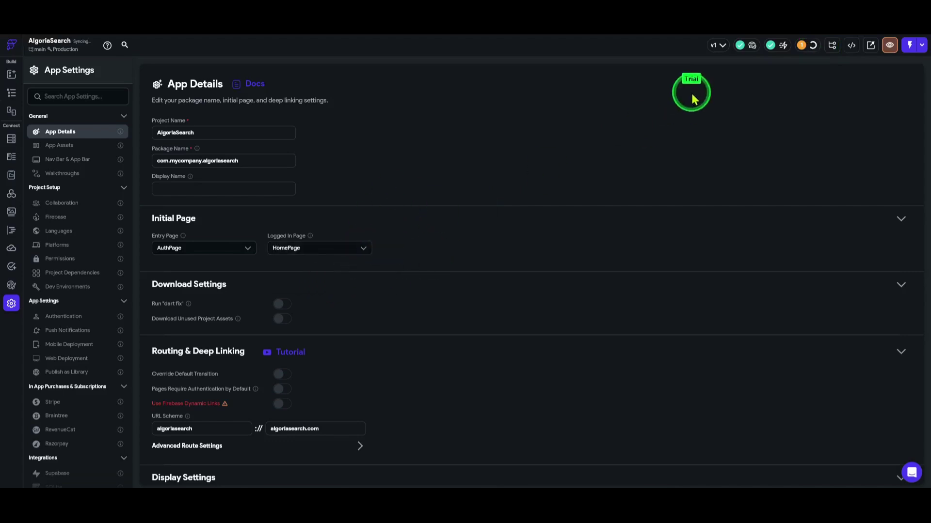
Step: Open AuthPage and examine the contents of its Sign In and Sign Up tabs
click(15, 95)
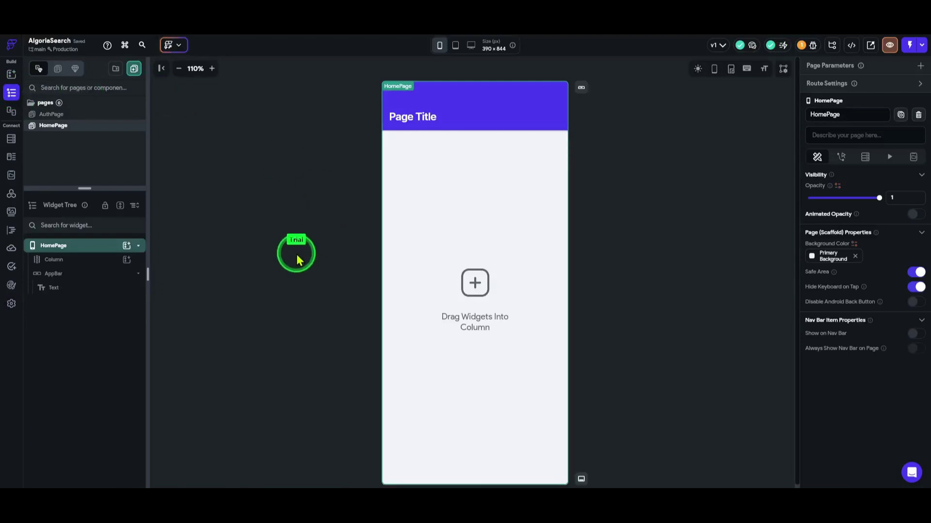
click(91, 116)
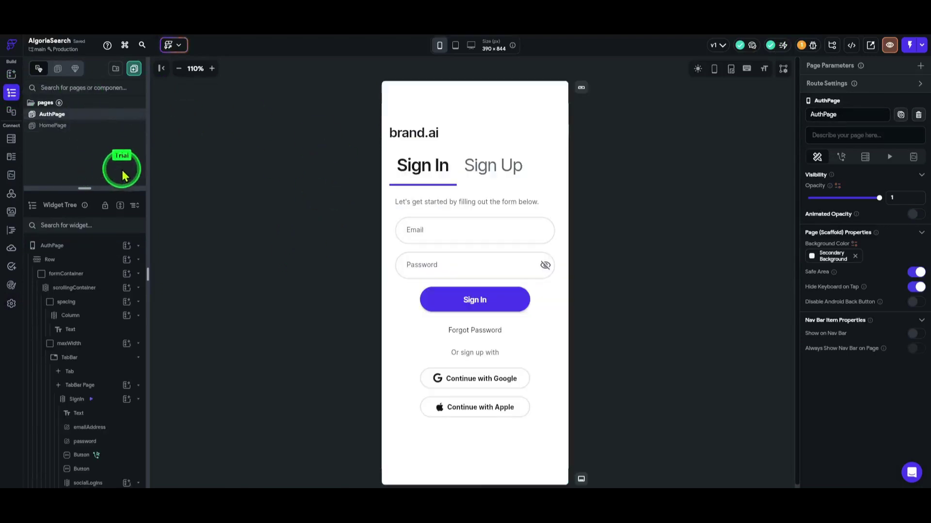
click(492, 166)
click(421, 165)
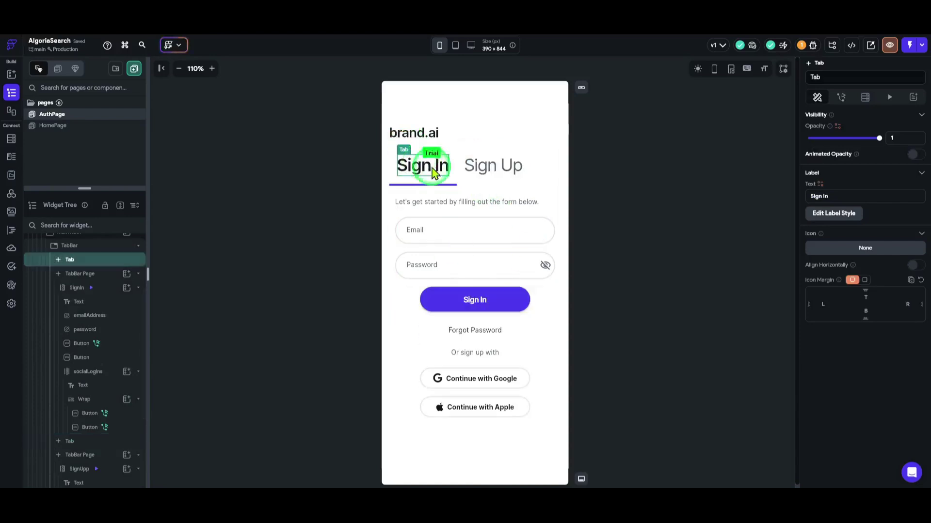
click(492, 299)
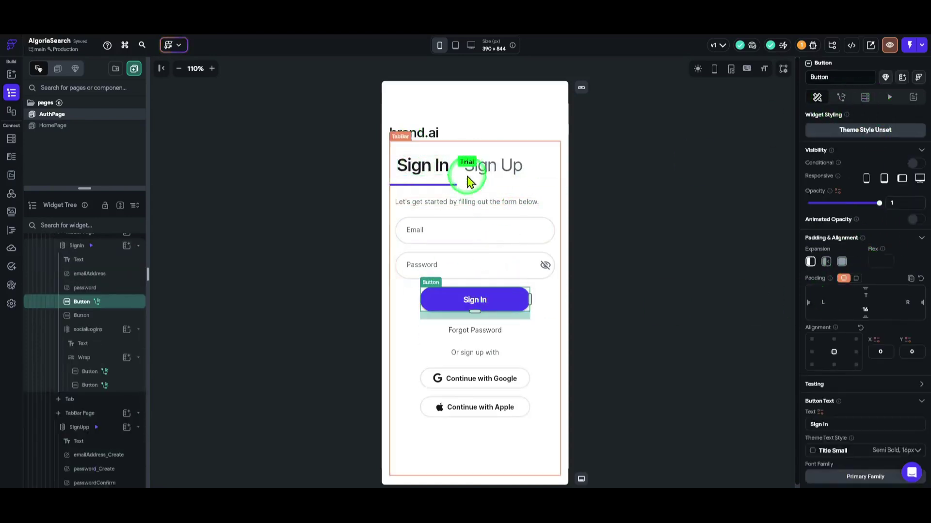
click(490, 170)
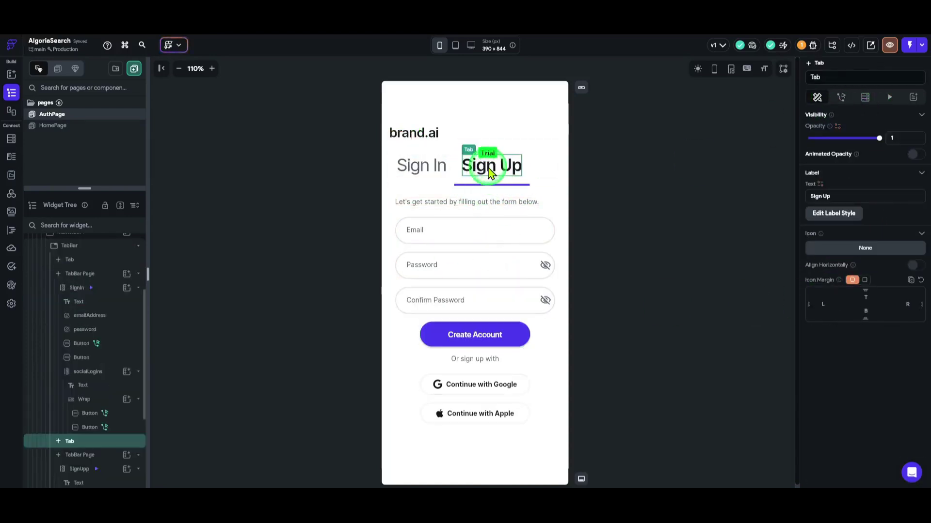
click(421, 165)
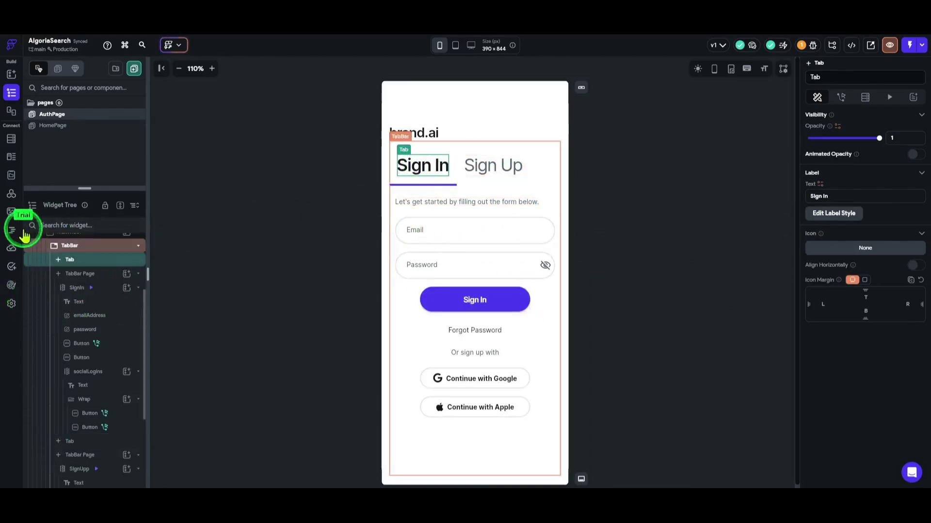
Step: Create a Firestore collection named posts and fill its schema from the Social Post template
click(11, 140)
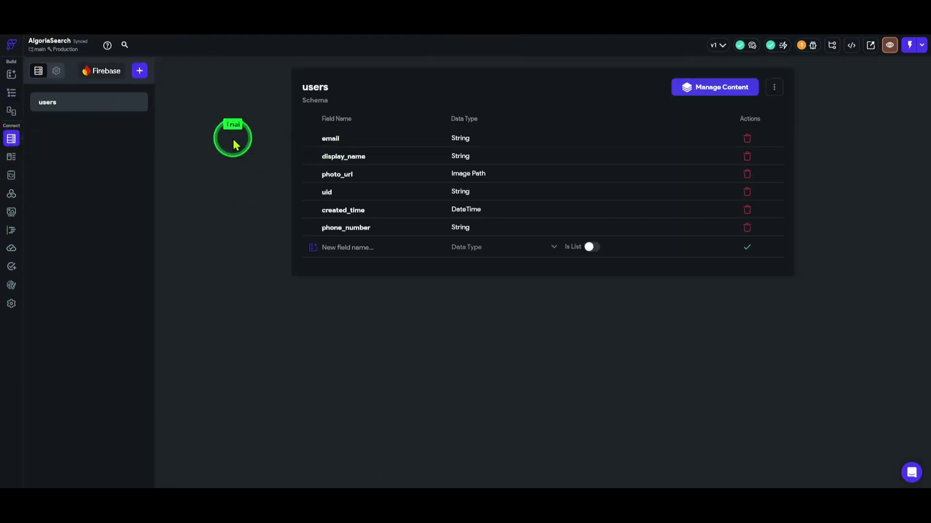
click(142, 73)
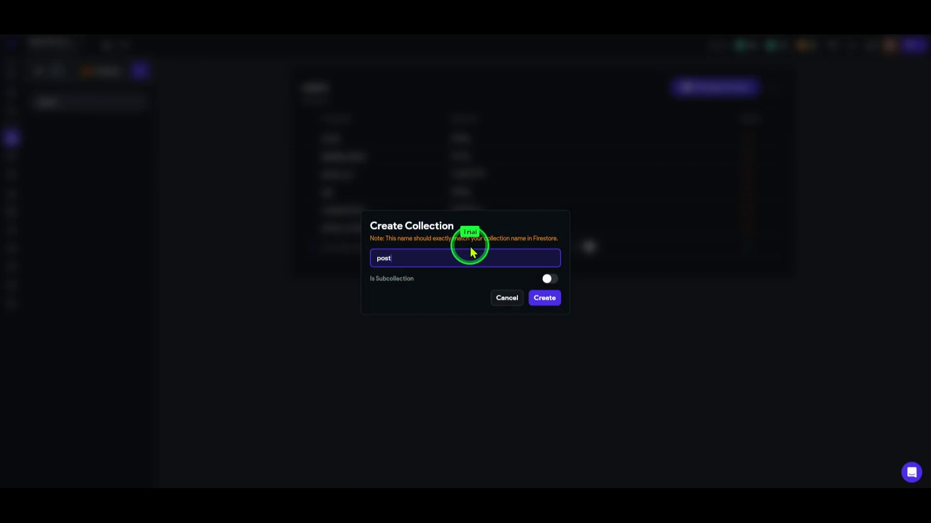
click(545, 298)
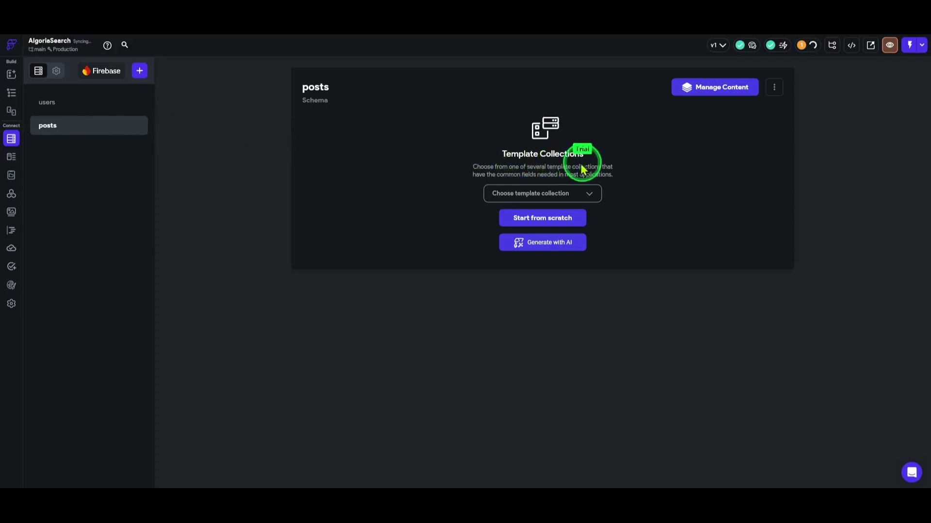
click(595, 196)
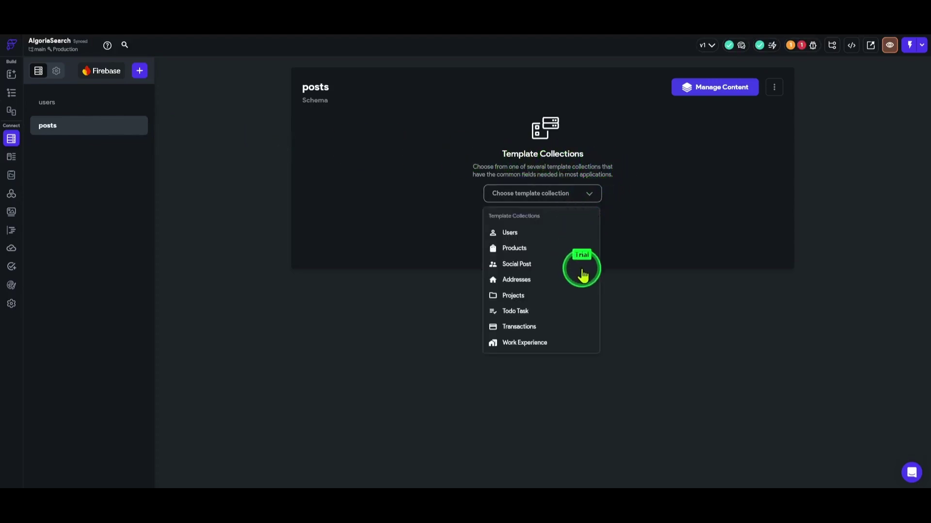
click(527, 267)
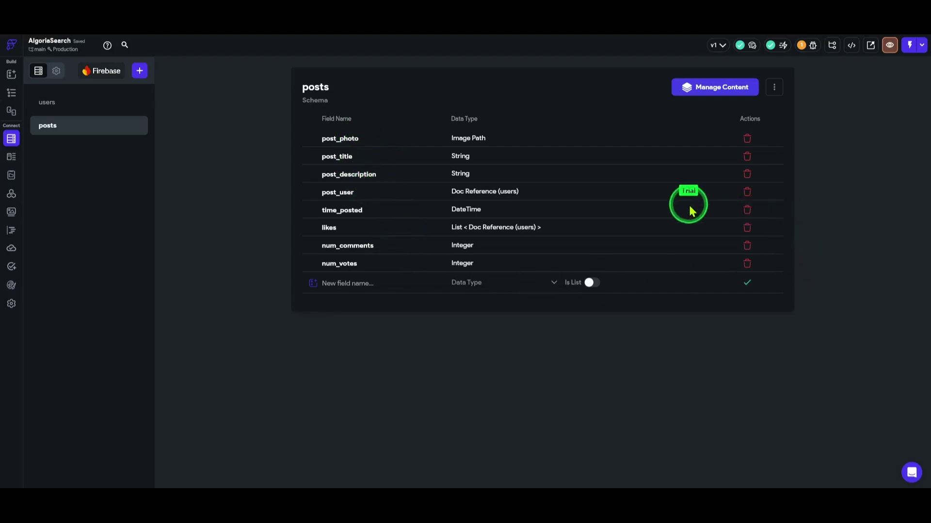
Step: Delete the post_user, time_posted, likes, num_votes and num_comments fields from the posts schema
click(746, 194)
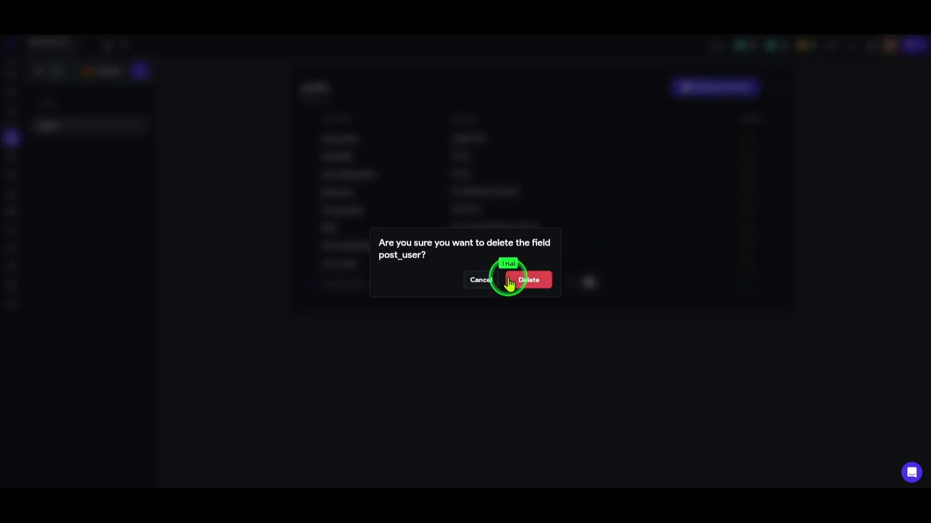
click(516, 279)
click(754, 197)
click(542, 282)
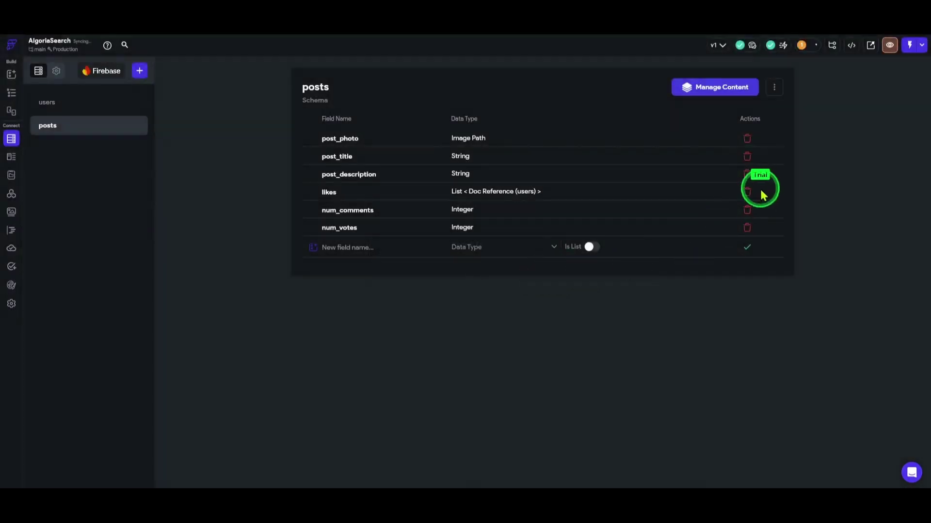
click(749, 193)
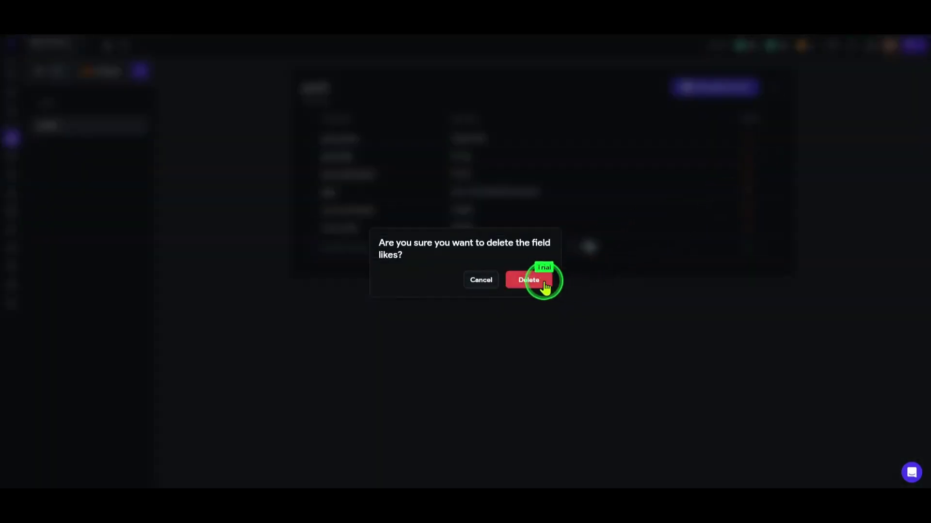
click(540, 280)
click(751, 212)
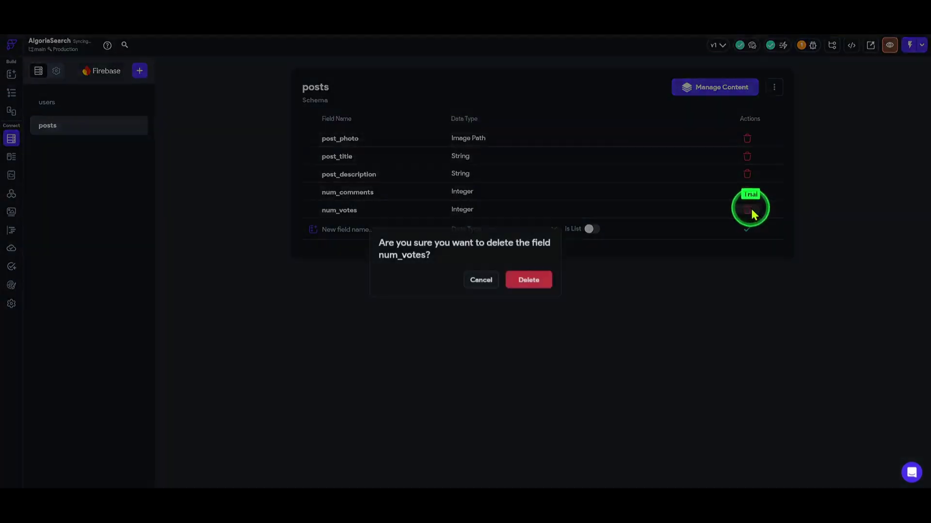
click(542, 281)
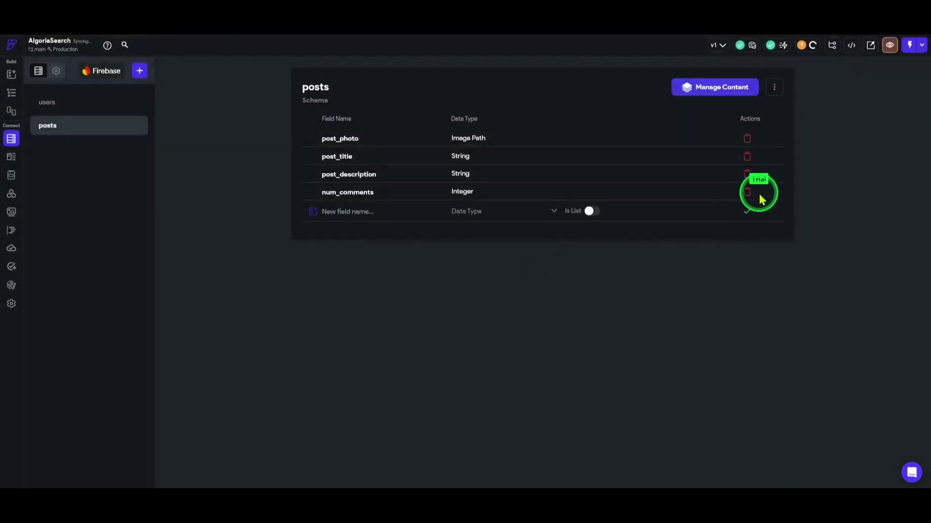
click(749, 197)
click(540, 281)
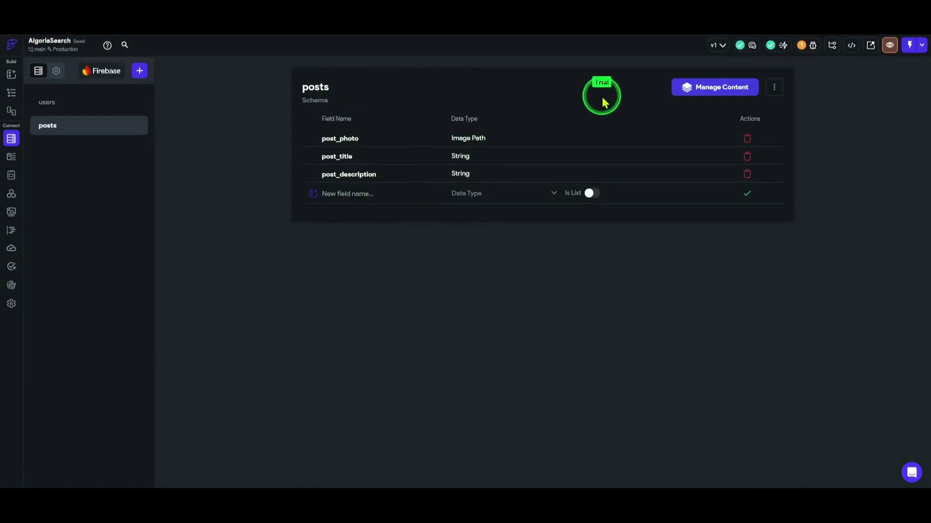
Step: Begin a new document in the posts content manager and copy the image address of the Unsplash photographer picture in Google Images
click(721, 90)
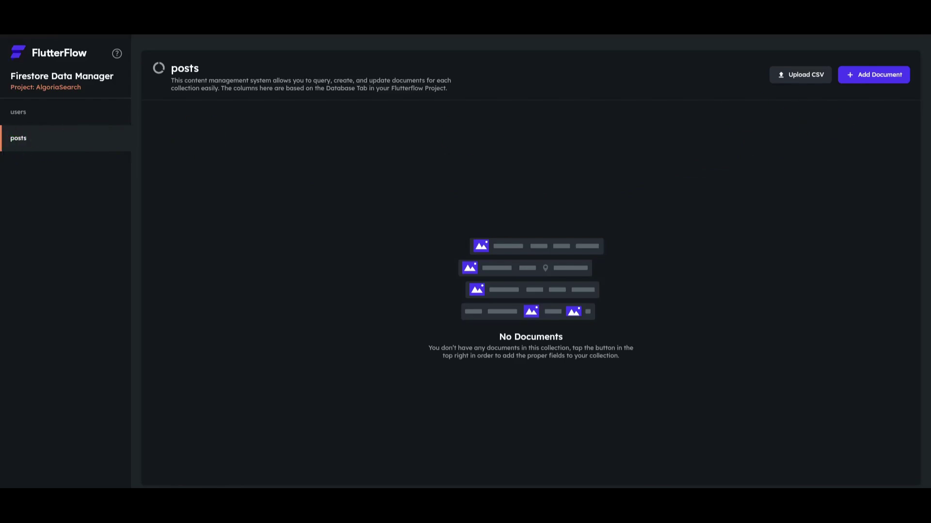
click(874, 75)
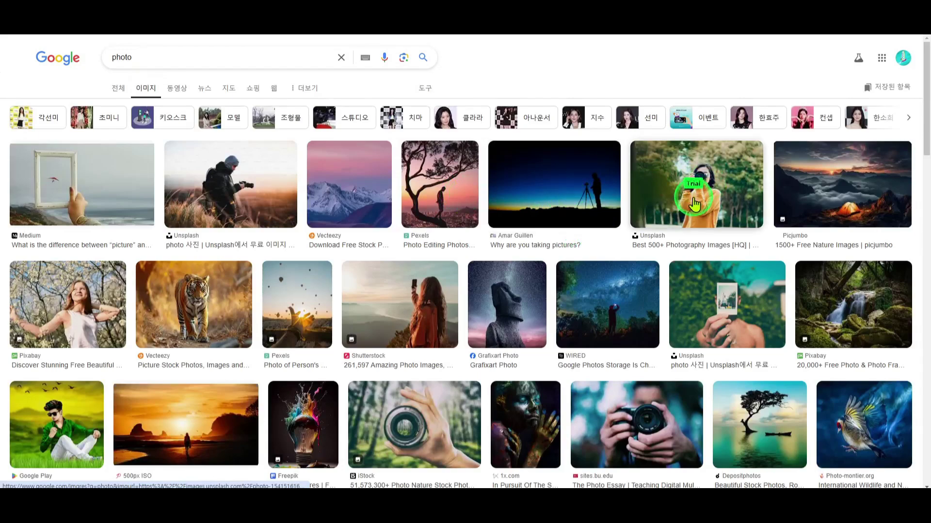
click(692, 163)
right_click(702, 286)
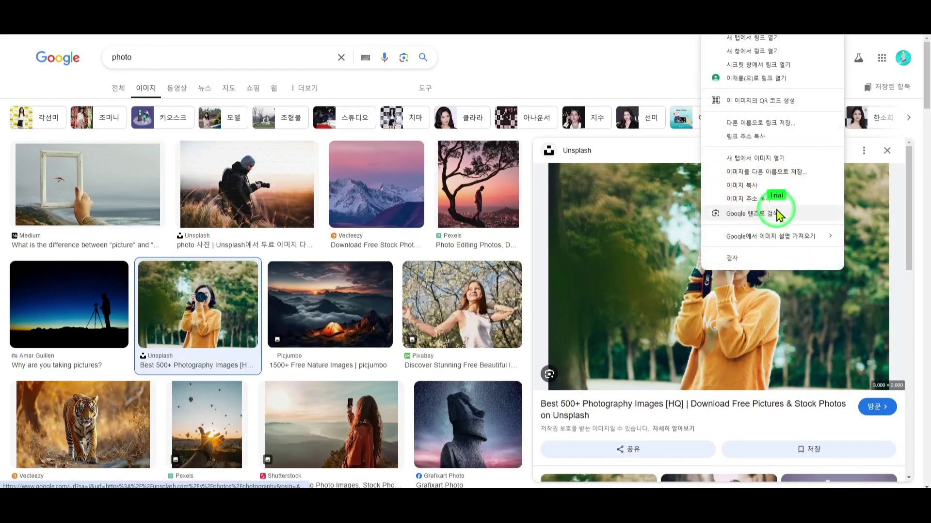
click(779, 202)
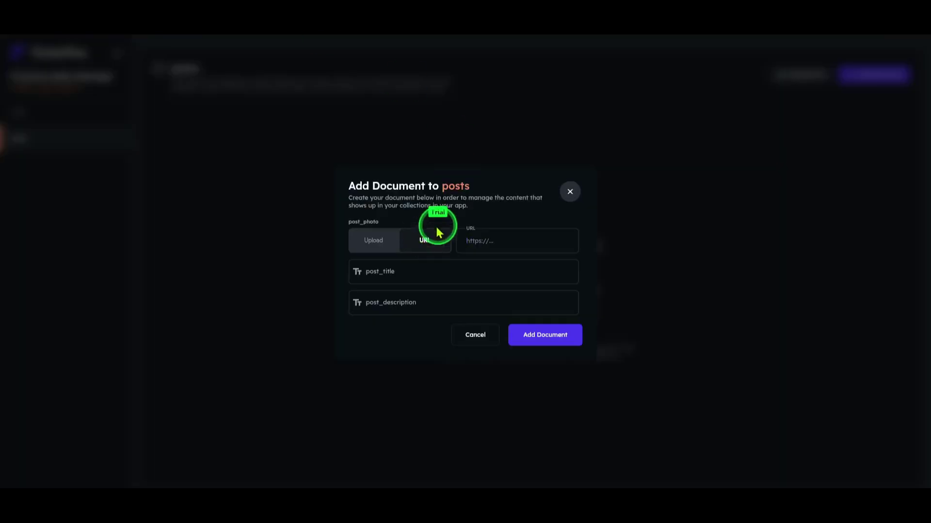
Step: Add the posts document with the copied photo URL, the title "가을 경치" and the description "가을 경치가 매우 좋아요~"
click(507, 239)
key(ctrl+v)
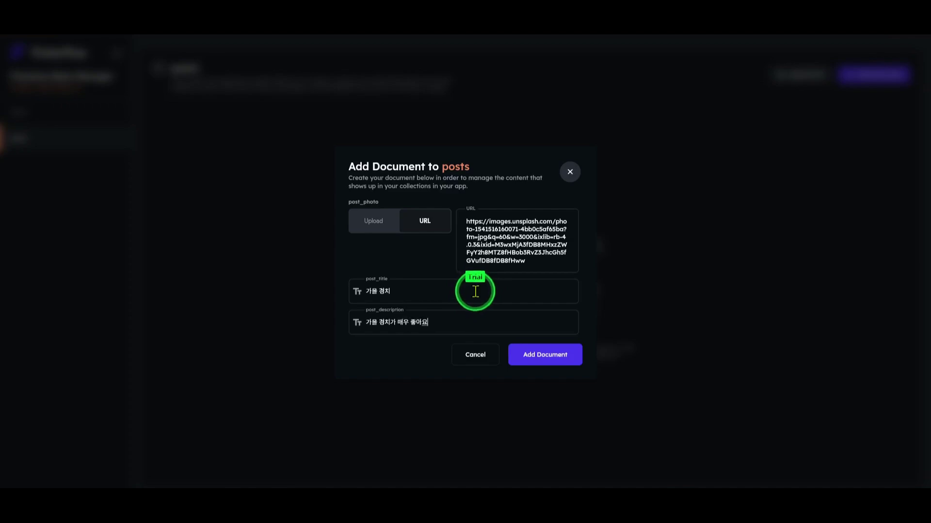
click(565, 362)
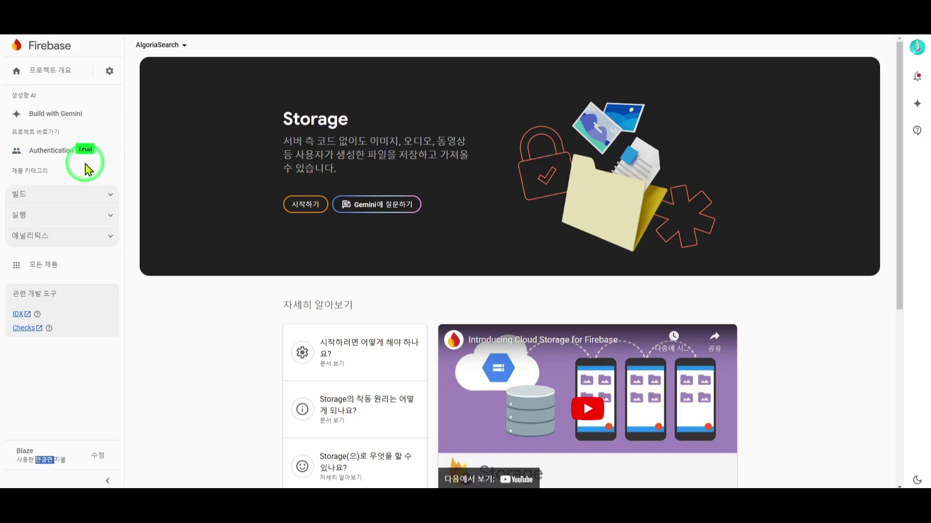
Step: In the Firebase console, open the Firestore Database and examine the document in the posts collection
click(86, 154)
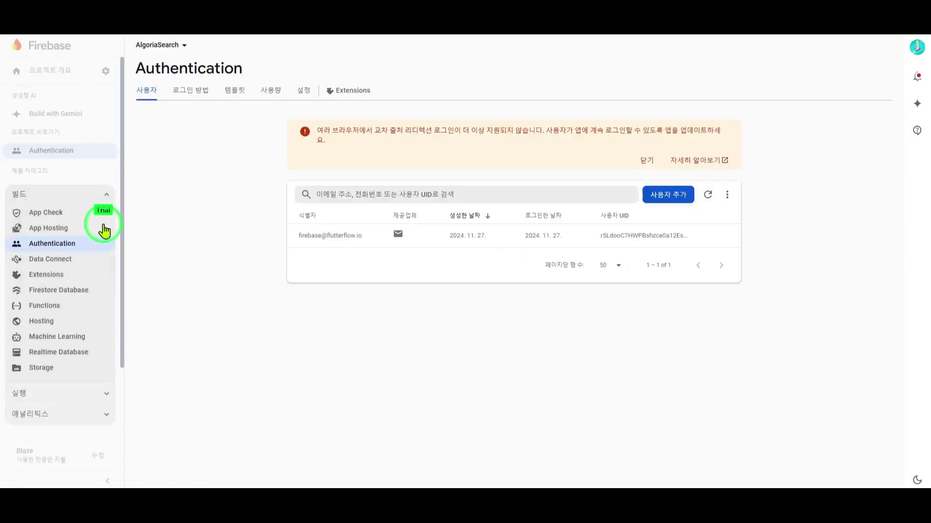
click(63, 297)
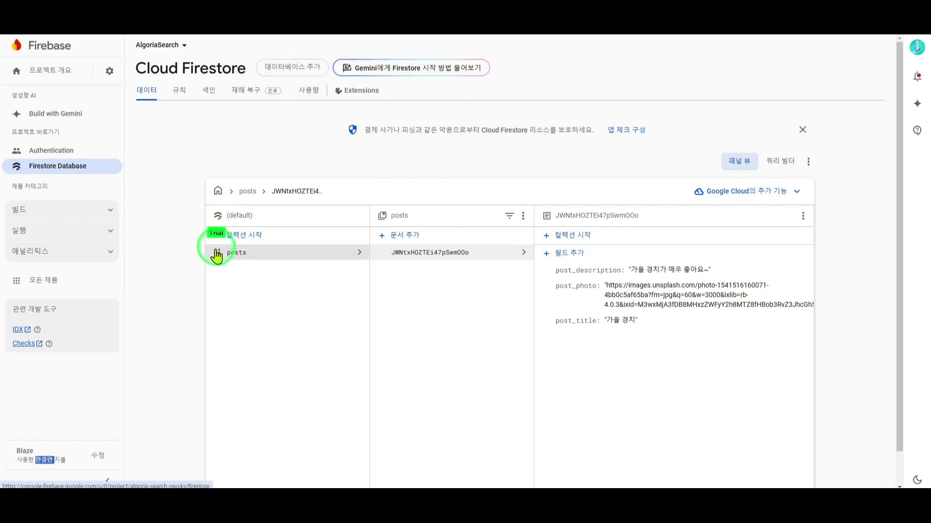
click(179, 208)
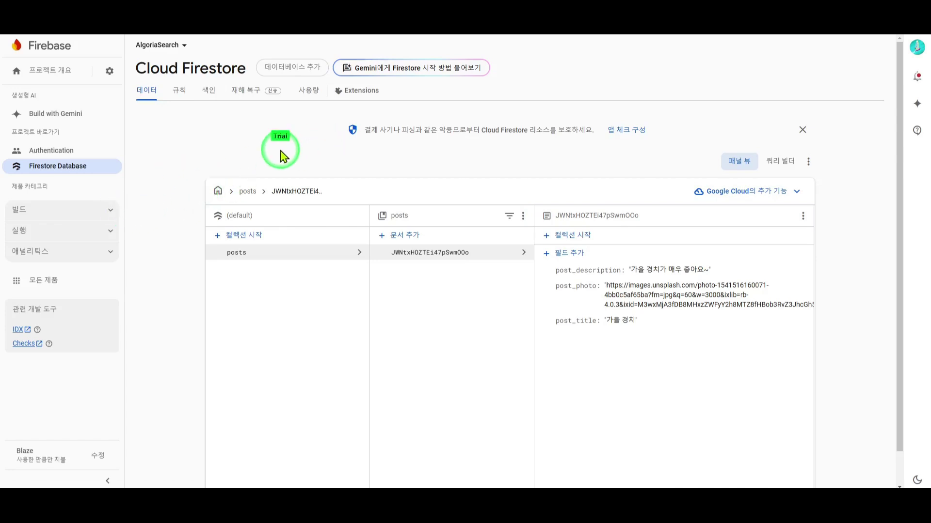
Step: Open the project's Extensions page and go on to the Firebase Extensions Hub, dismissing the translation prompt
click(104, 210)
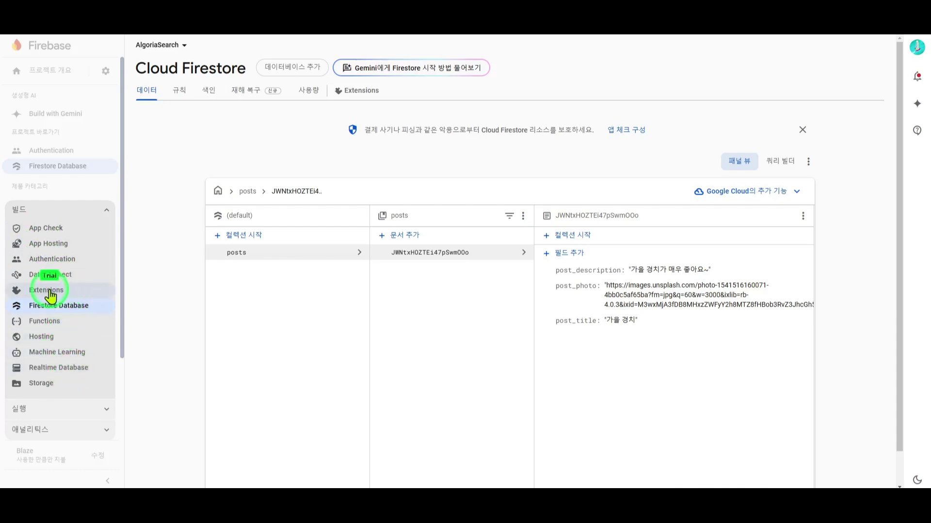
click(68, 294)
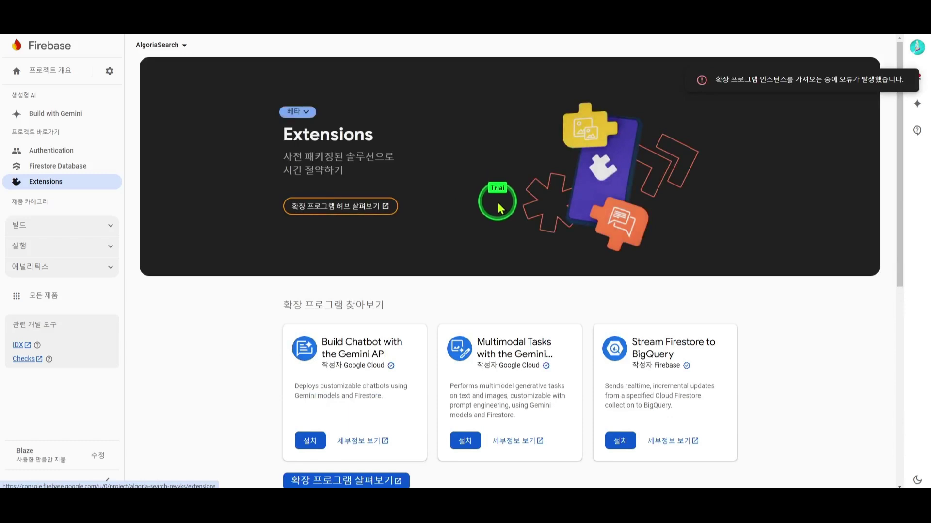
scroll(491, 209, down, 1)
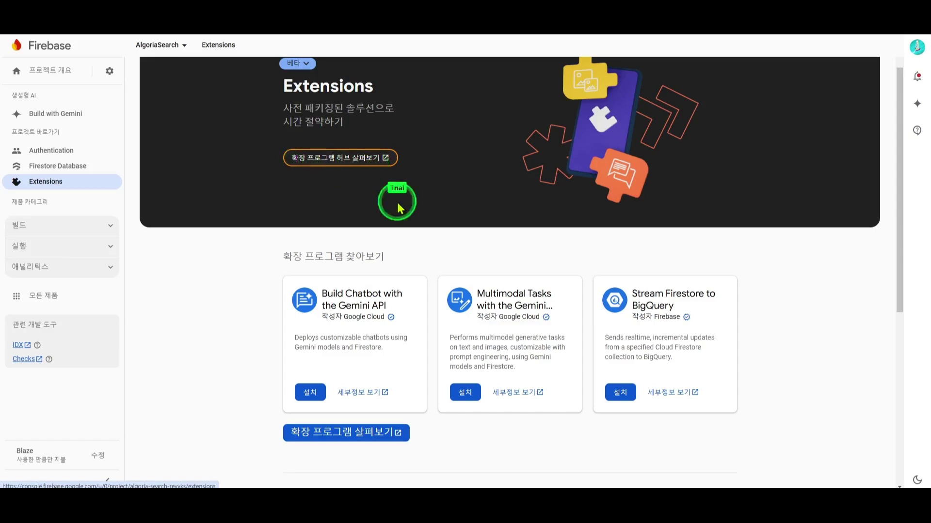
click(377, 440)
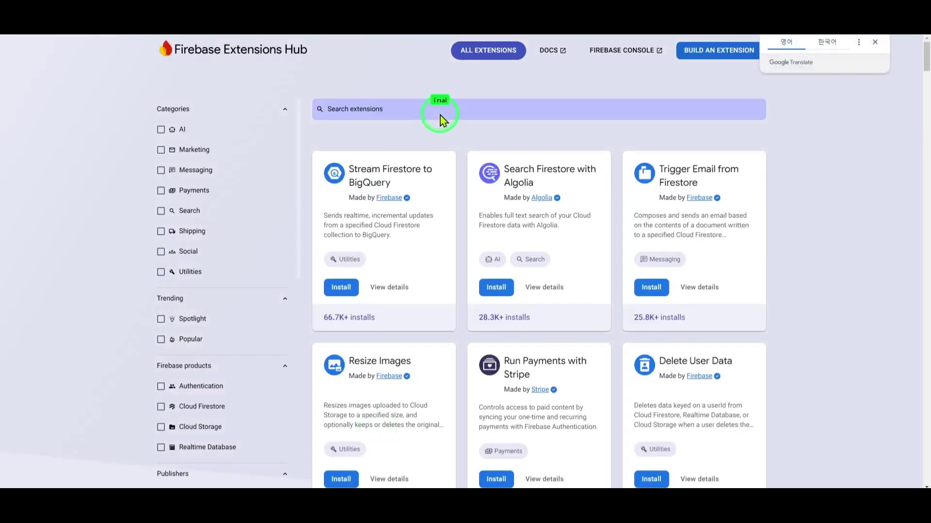
click(875, 44)
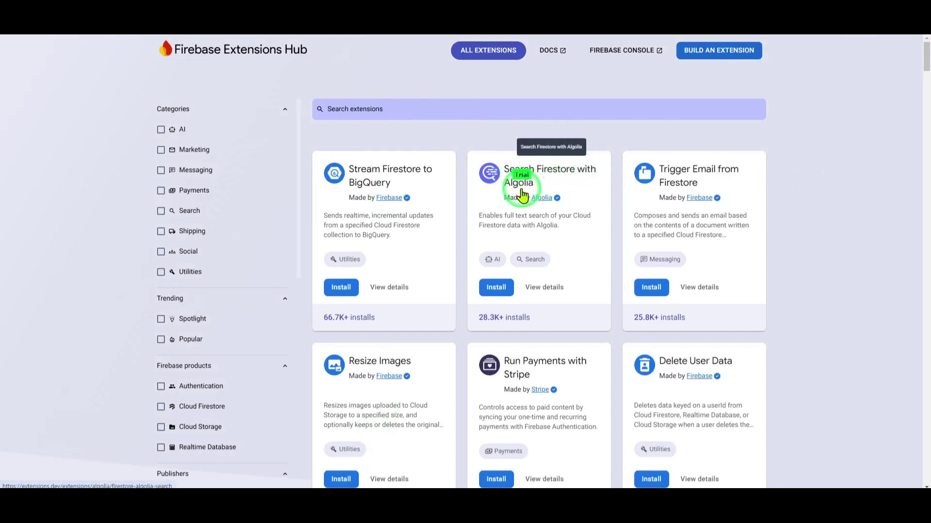
Step: Start installing the Search Firestore with Algolia extension in the AlgoriaSearch project and review its billing and usage information
click(497, 291)
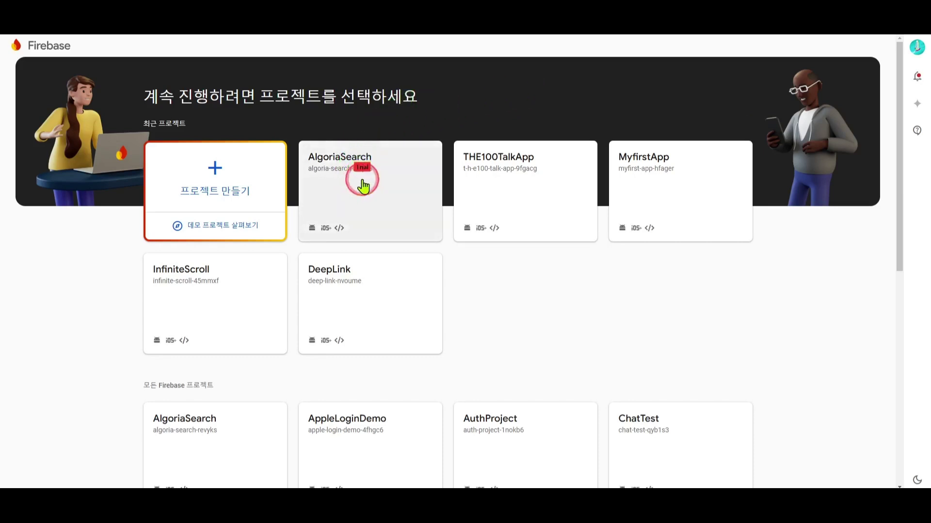
click(362, 186)
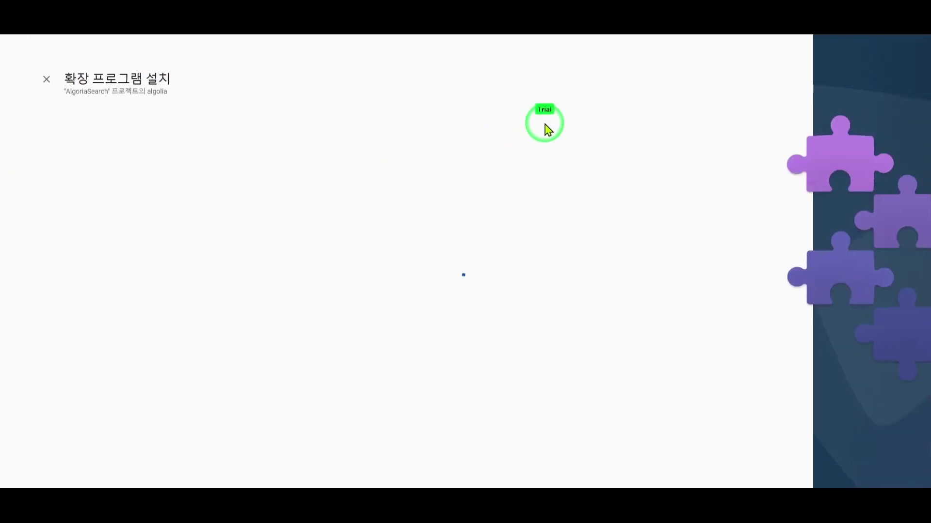
scroll(270, 213, down, 2)
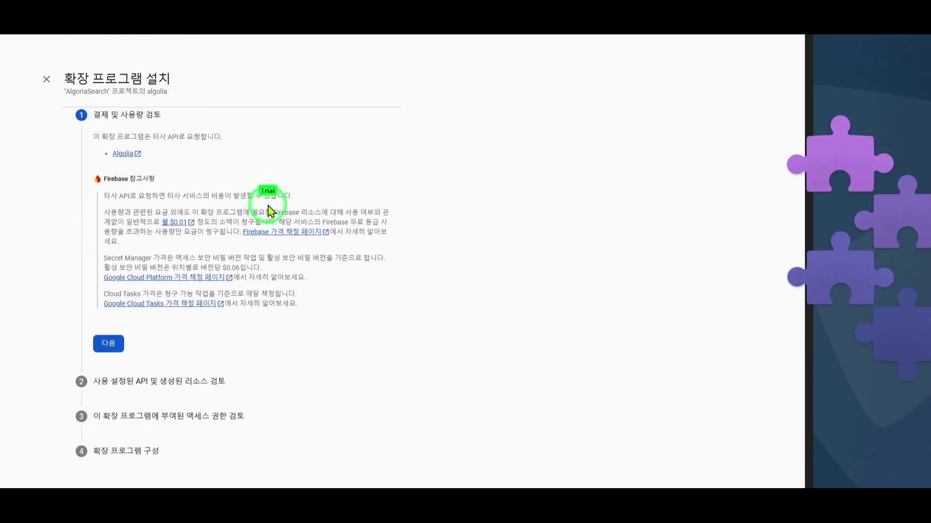
scroll(270, 212, up, 2)
scroll(262, 208, down, 2)
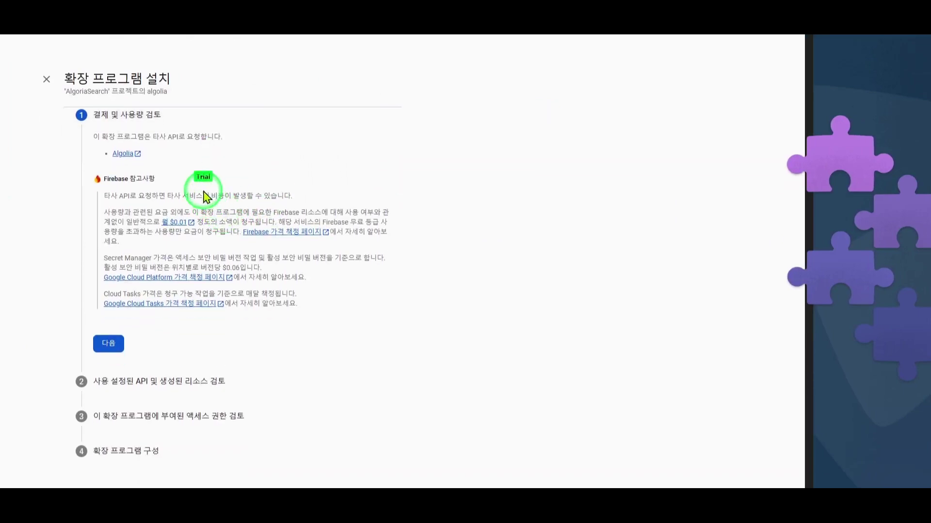
Step: Finish the billing and usage review and examine the APIs and resources the Algolia extension enables and creates
scroll(206, 195, up, 1)
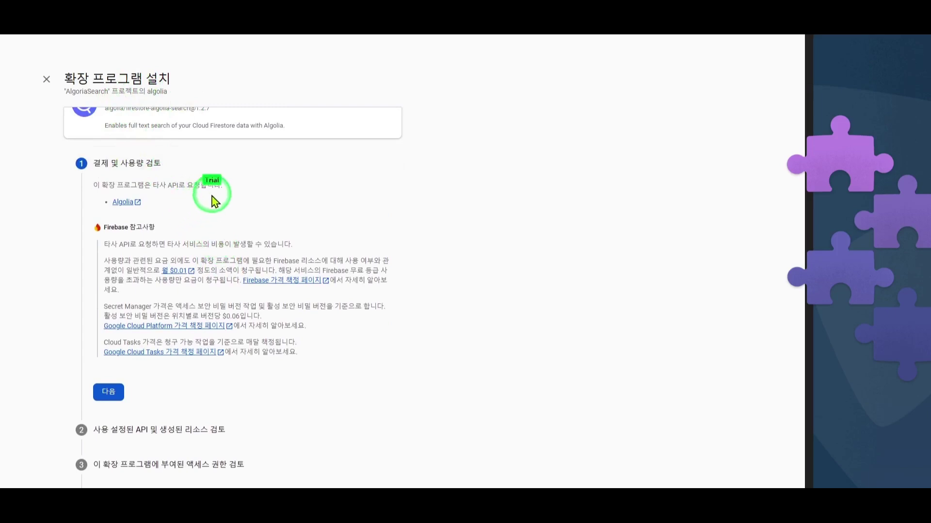
scroll(213, 223, down, 1)
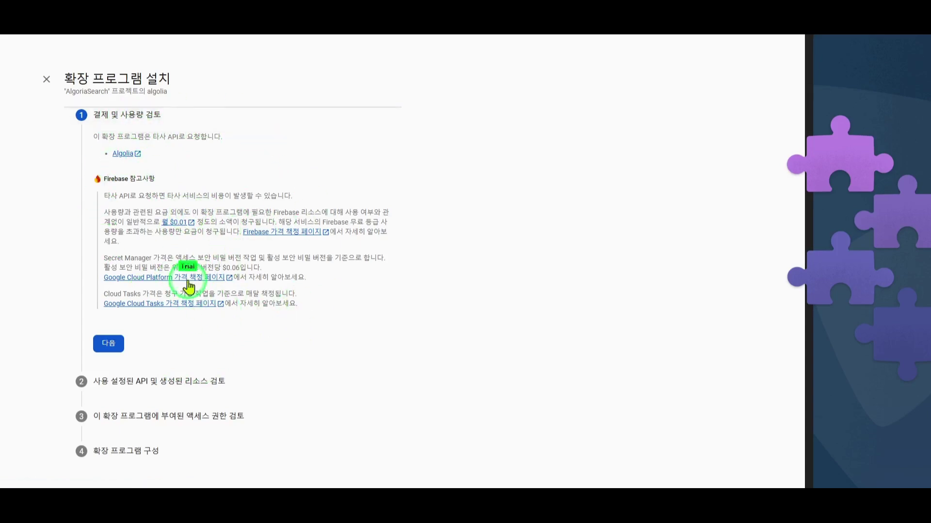
click(109, 345)
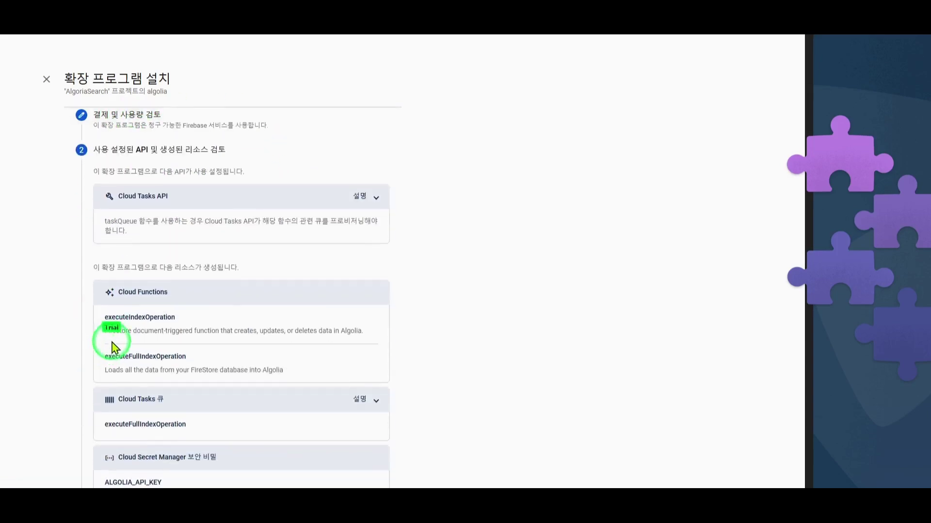
scroll(194, 136, down, 2)
scroll(235, 189, down, 4)
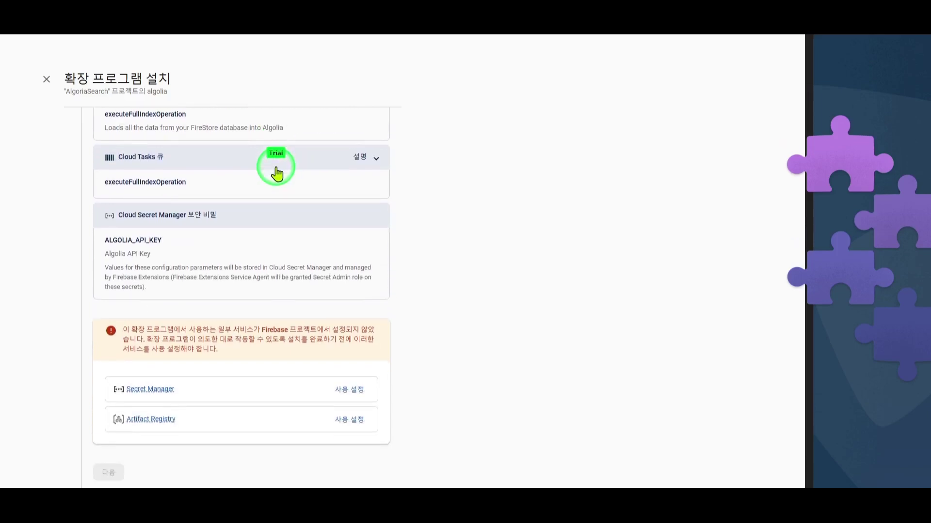
scroll(301, 157, down, 1)
scroll(313, 177, up, 3)
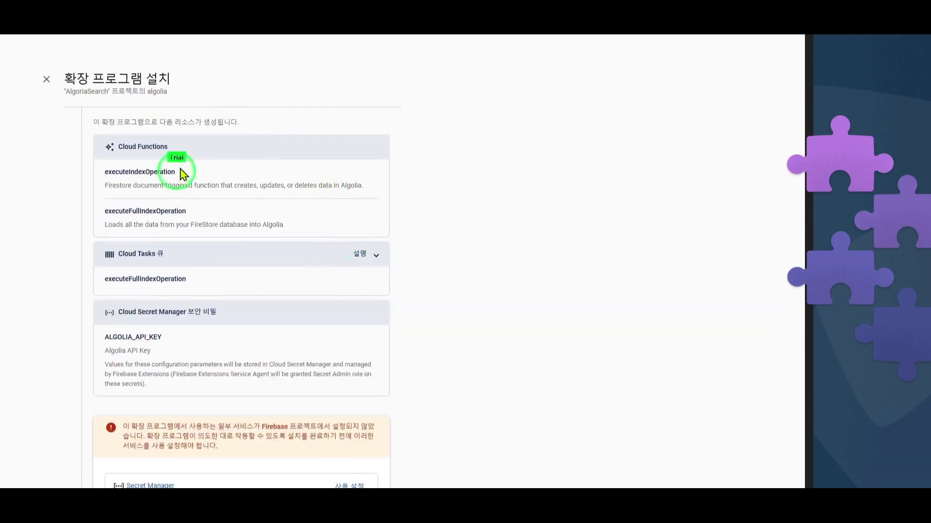
scroll(289, 201, up, 2)
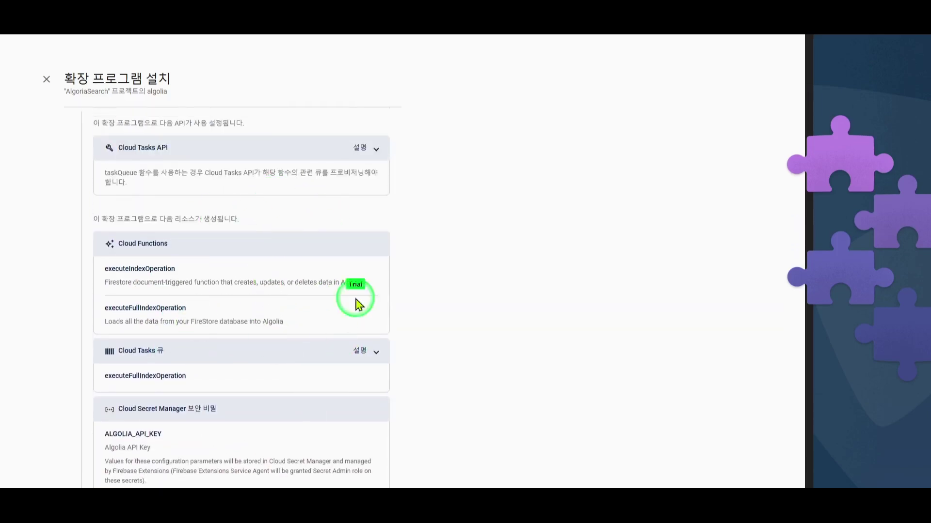
scroll(275, 214, down, 3)
scroll(250, 156, down, 2)
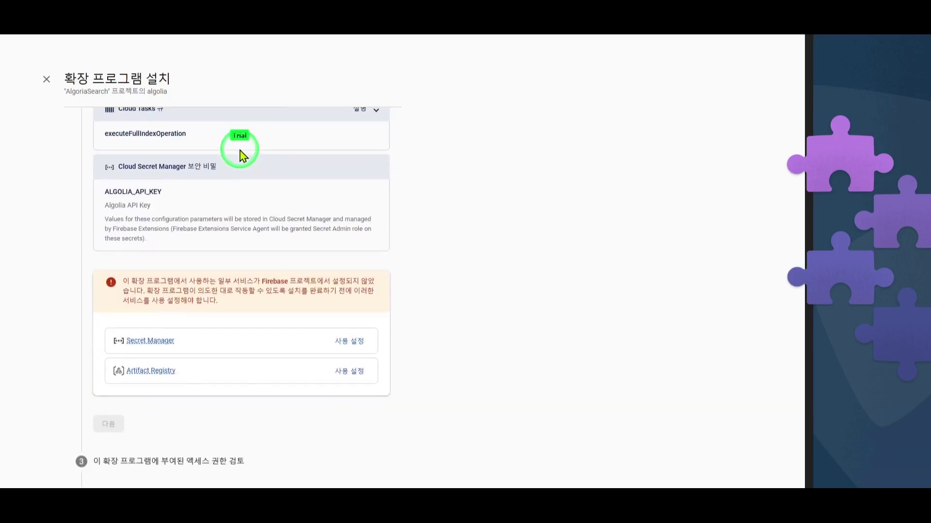
Step: Enable Secret Manager and Artifact Registry for the extension and continue to the access review
mouse_move(141, 341)
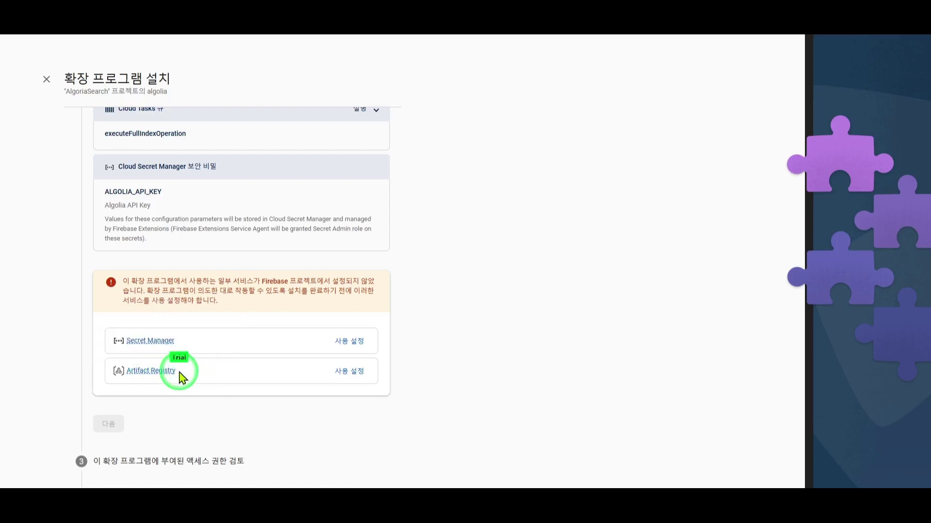
click(358, 380)
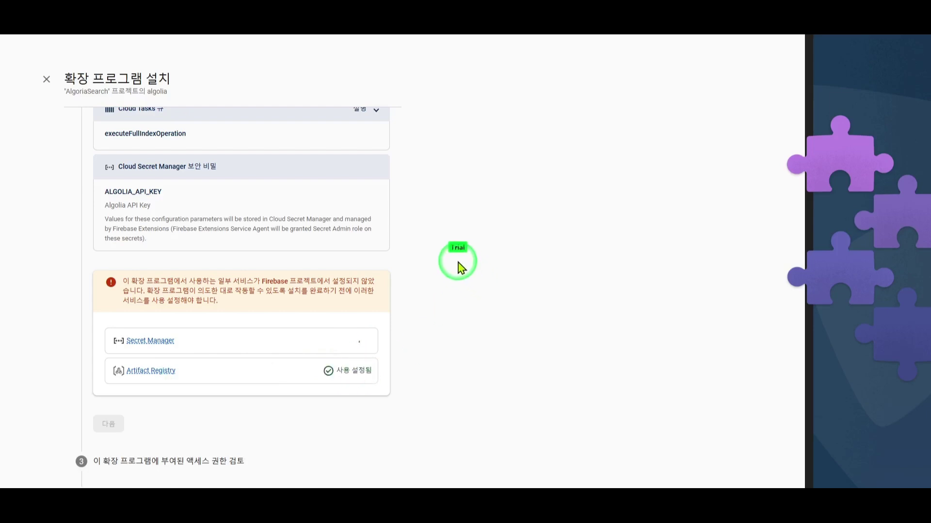
scroll(214, 339, down, 1)
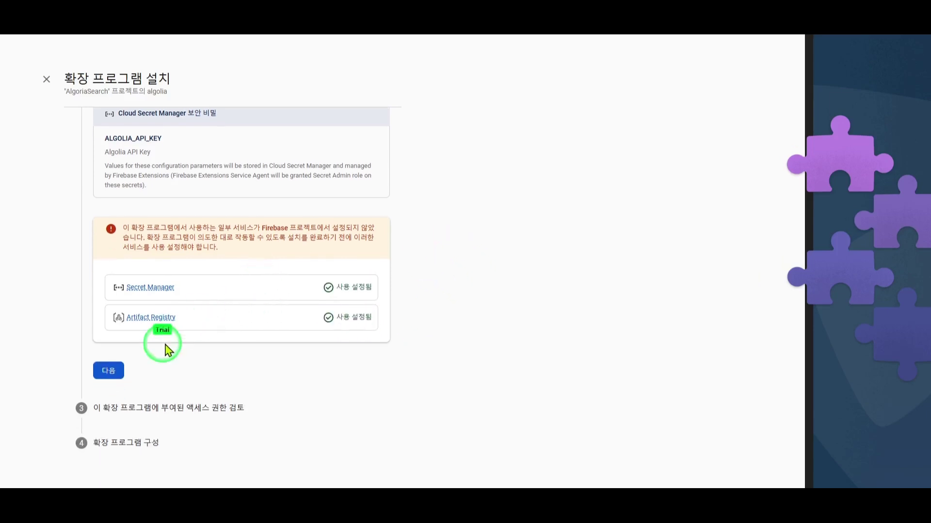
click(108, 372)
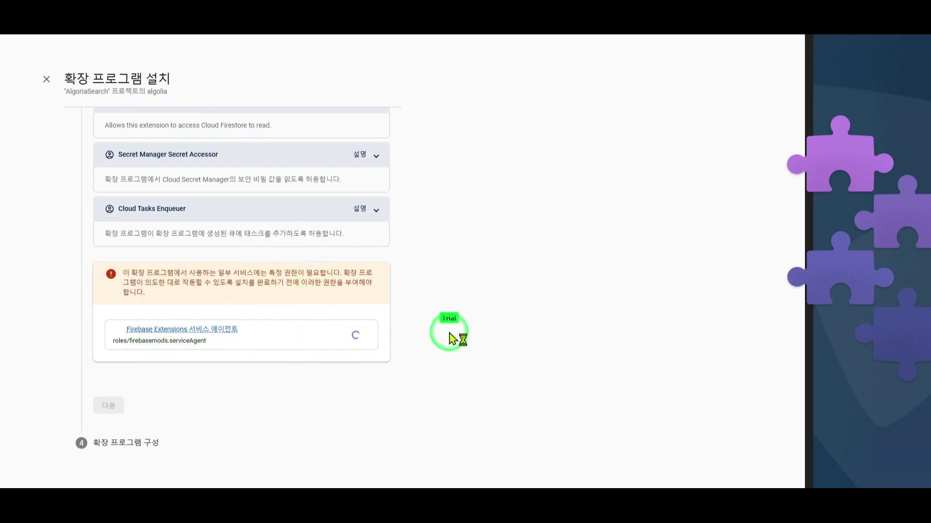
Step: Complete the extension's access review with the Firebase Extensions service agent role granted, and check the Database ID in the configuration
click(109, 406)
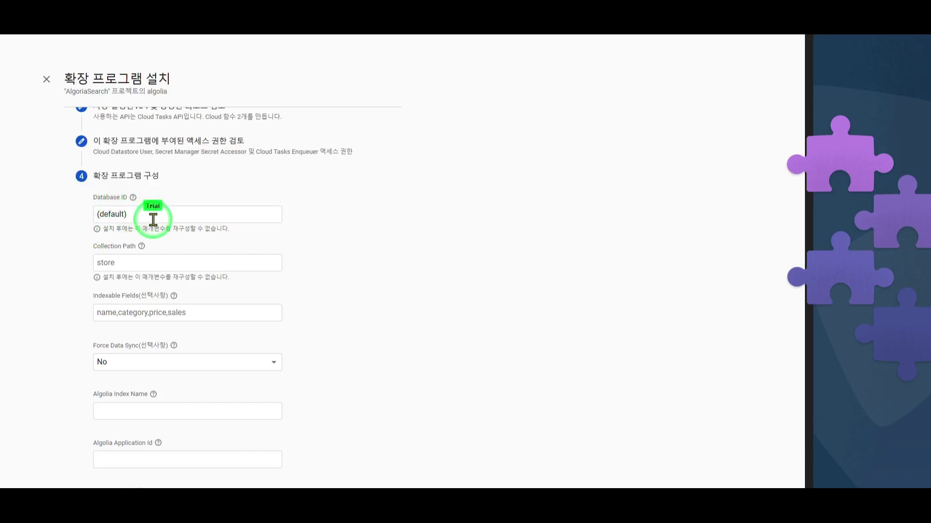
drag(157, 217, 84, 216)
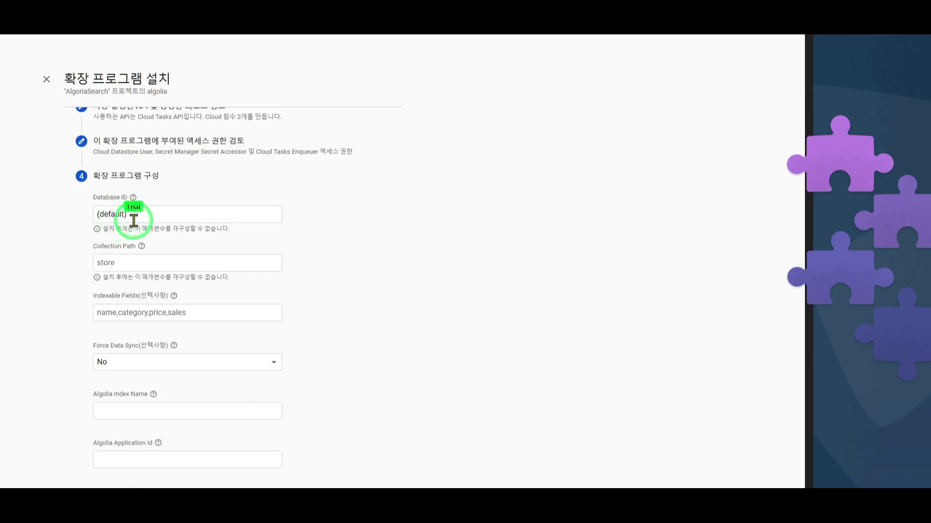
drag(130, 216, 90, 215)
click(76, 257)
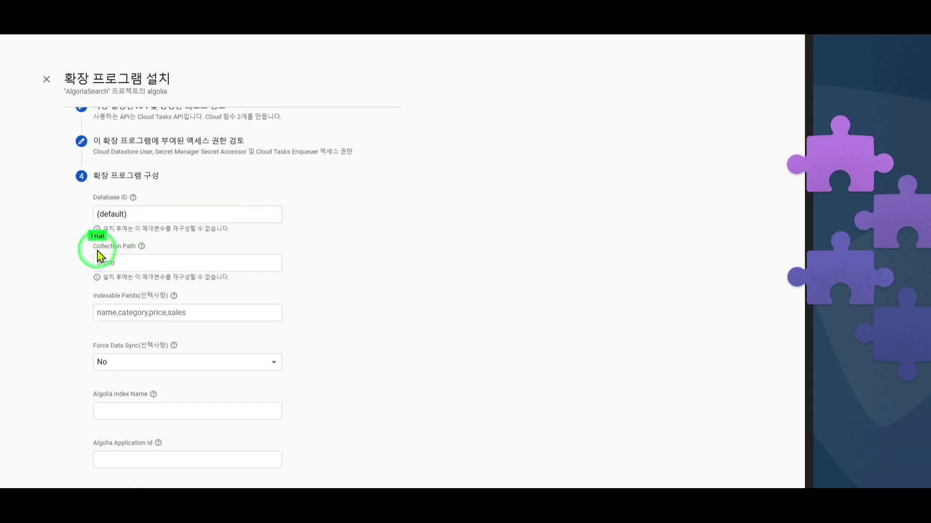
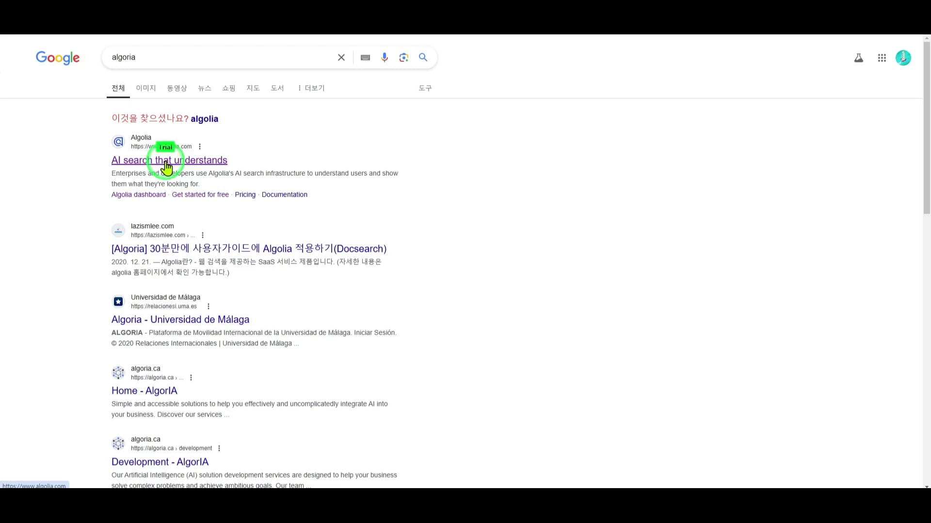
Step: Open the Algolia website from the search results and sign up with the Google account, accepting the terms and conditions
click(166, 167)
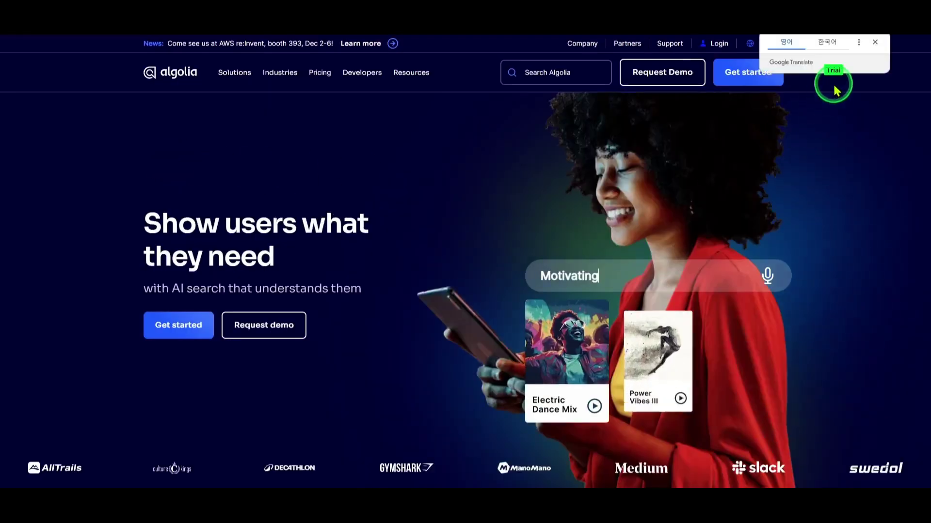
click(875, 43)
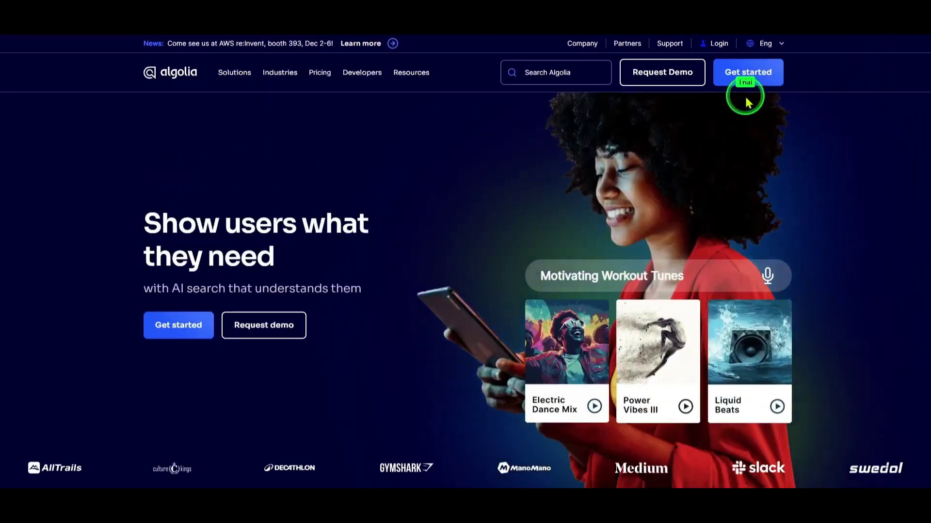
click(753, 78)
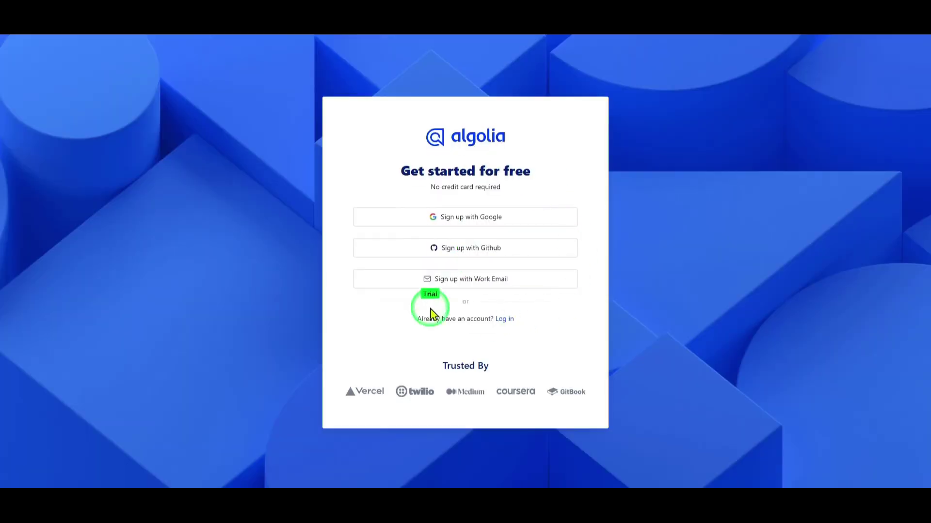
click(453, 222)
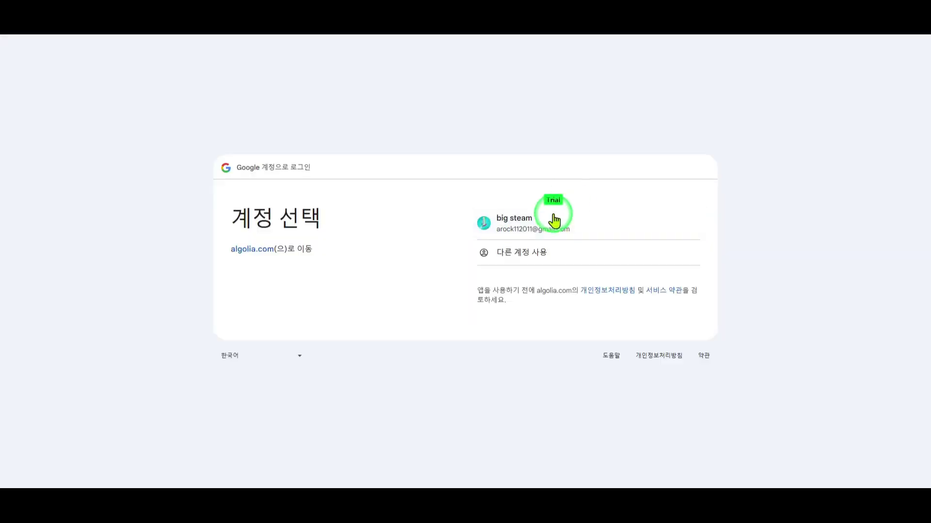
click(554, 221)
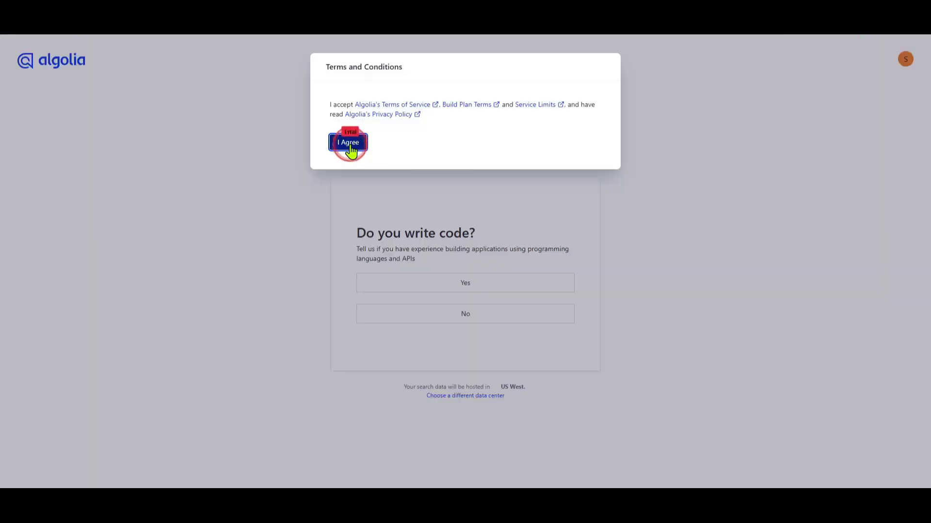
click(352, 147)
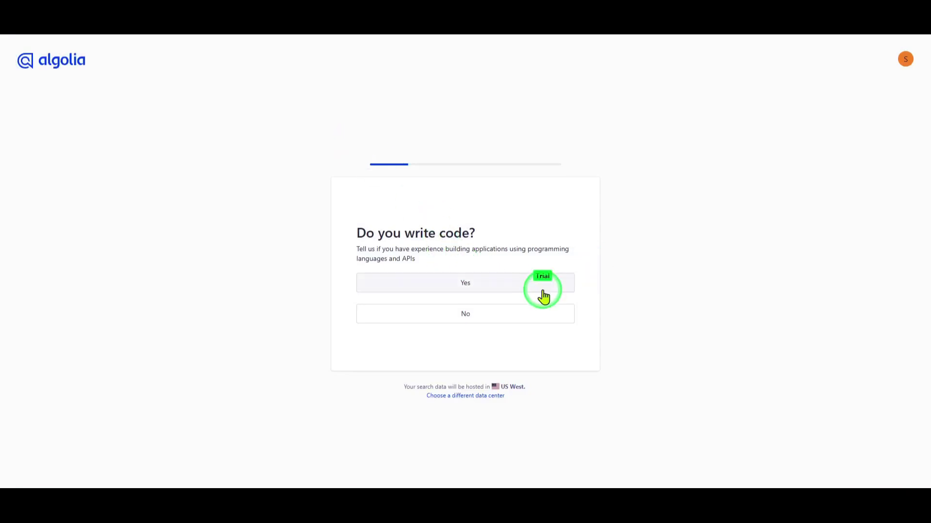
Step: Answer the Algolia onboarding questions with Yes for writing code, industry Other, use Product Search and platform Firebase
click(513, 290)
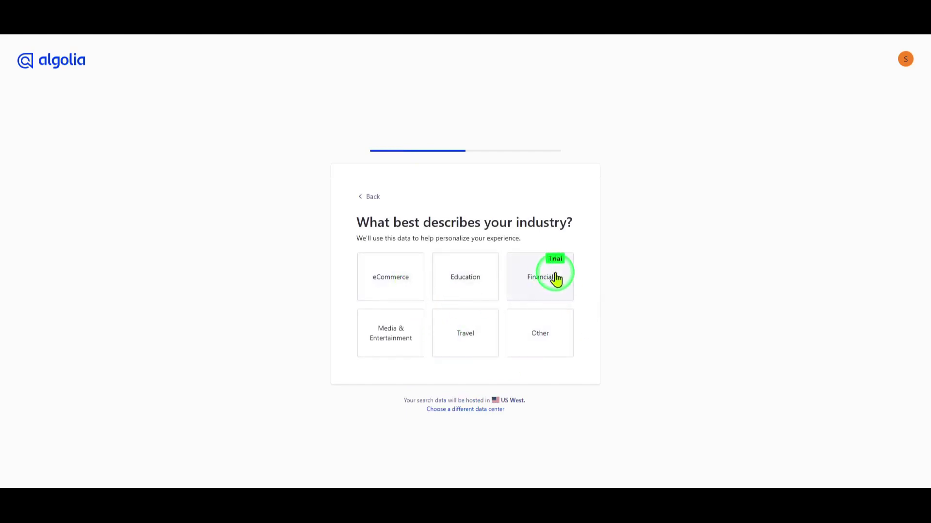
click(539, 348)
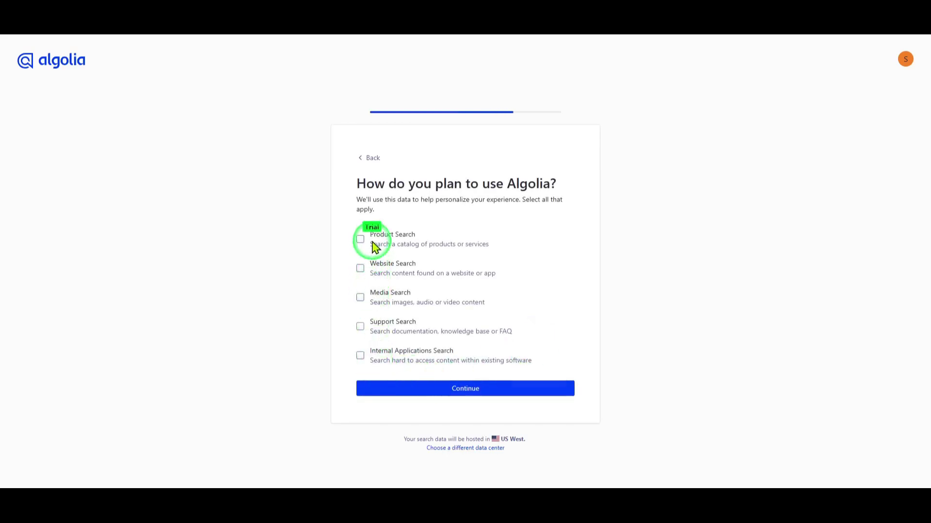
click(360, 241)
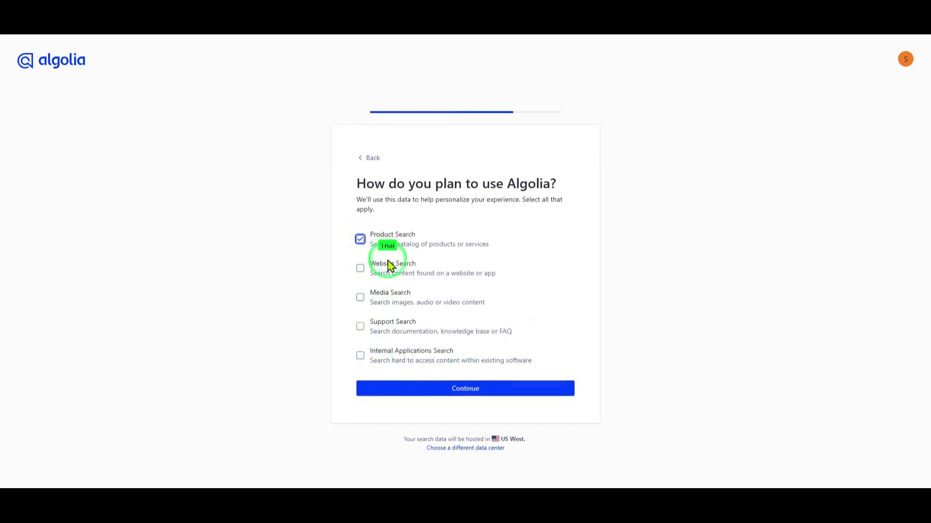
click(523, 389)
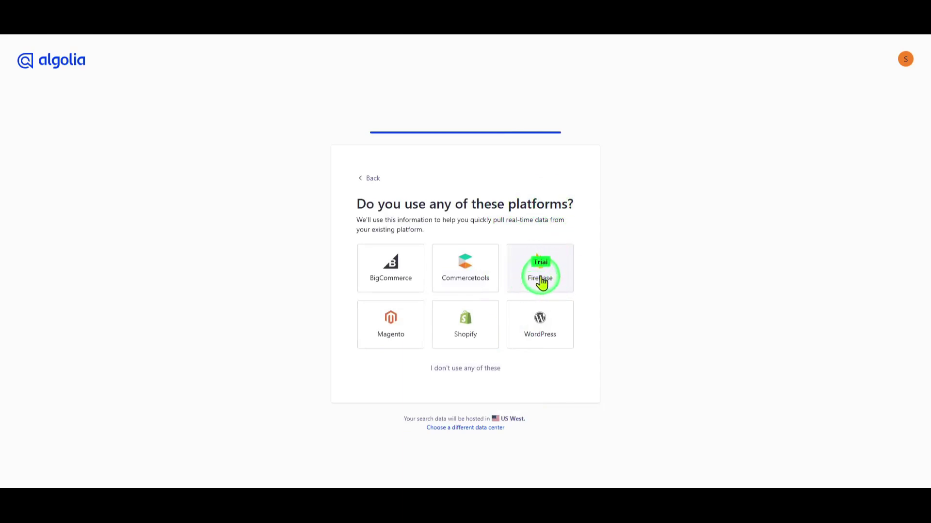
click(542, 282)
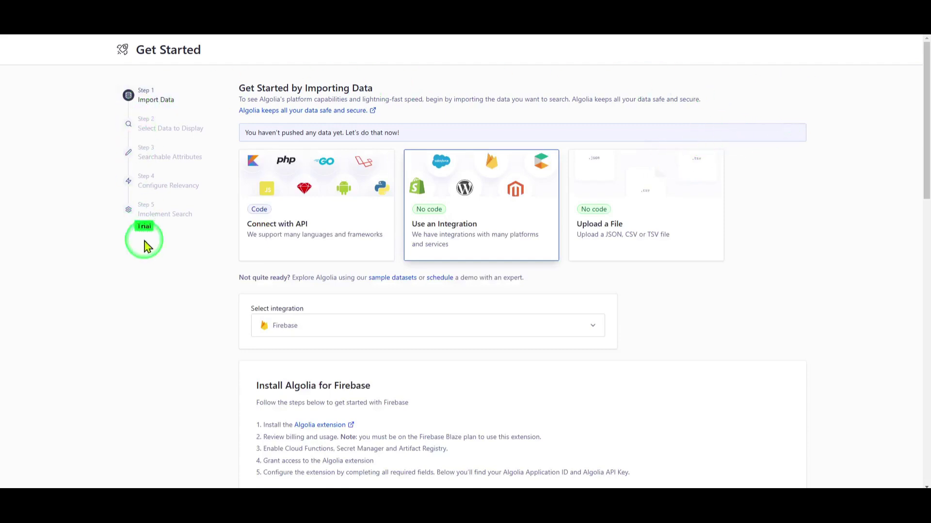
Step: Review the Get Started page and select Firebase as the integration for importing data
drag(136, 54, 189, 50)
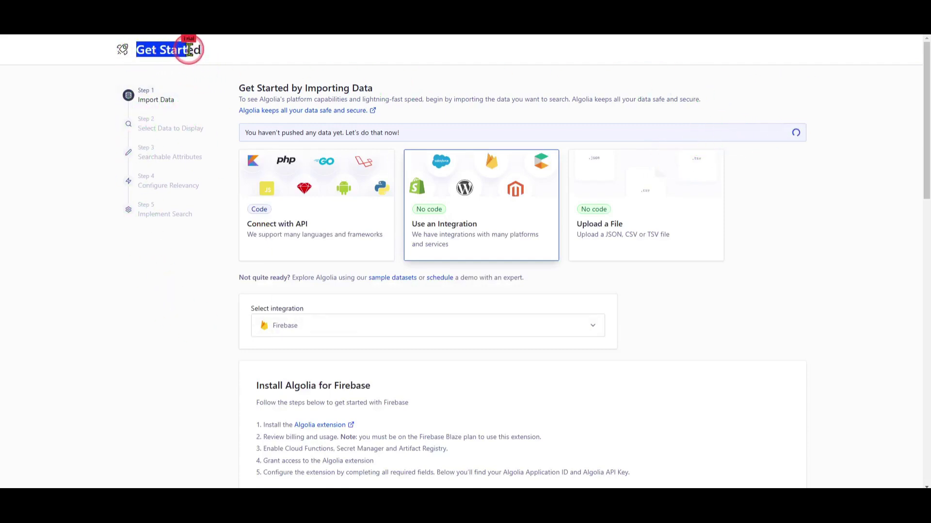
click(193, 66)
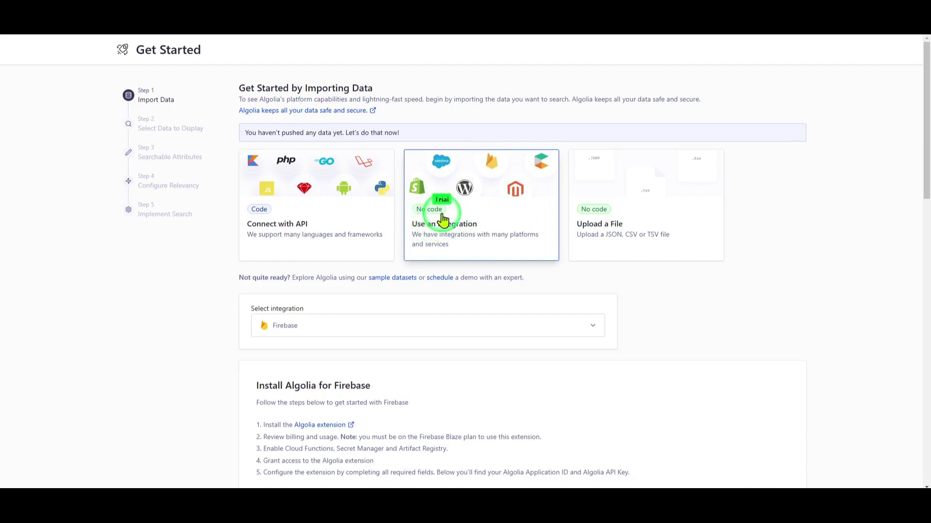
click(304, 334)
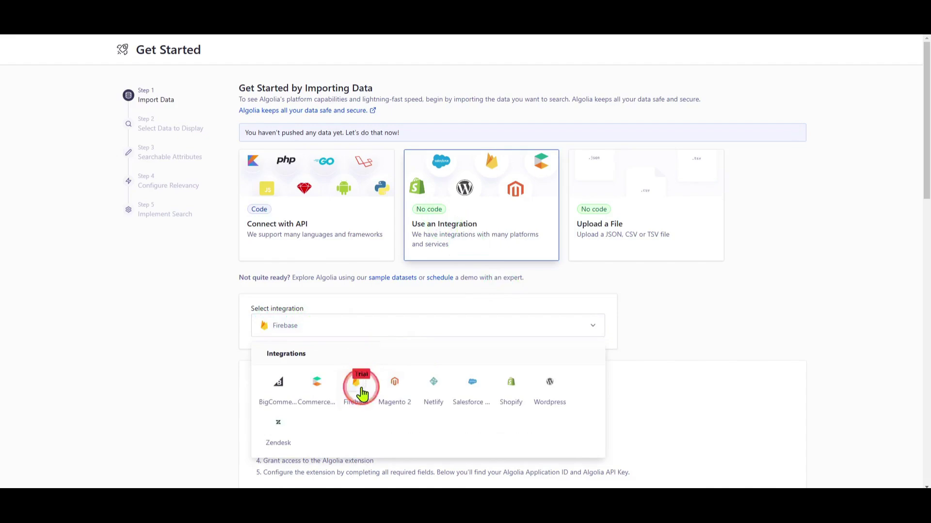
click(362, 394)
Step: Copy the Application ID from Algolia and paste it as the Algolia Application Id in the Firebase extension configuration
scroll(645, 247, down, 6)
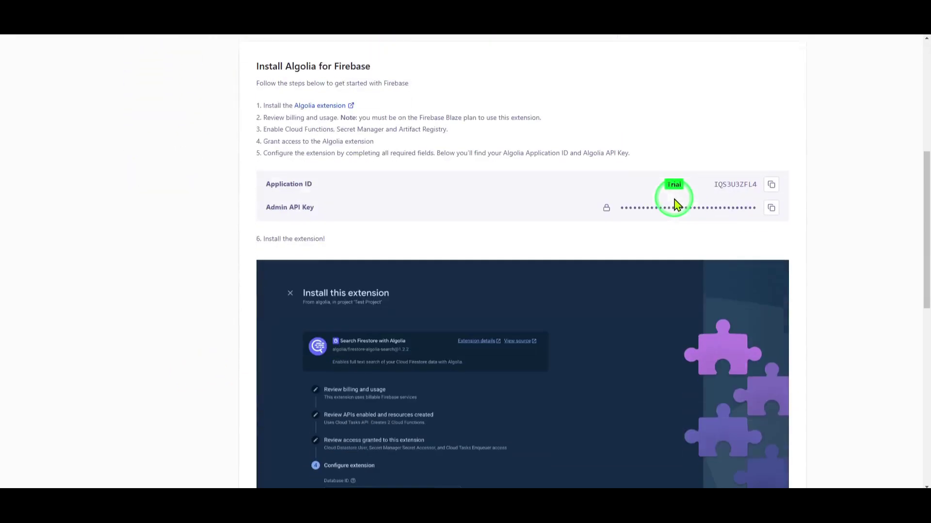
scroll(676, 205, down, 1)
drag(262, 166, 401, 172)
scroll(645, 243, up, 2)
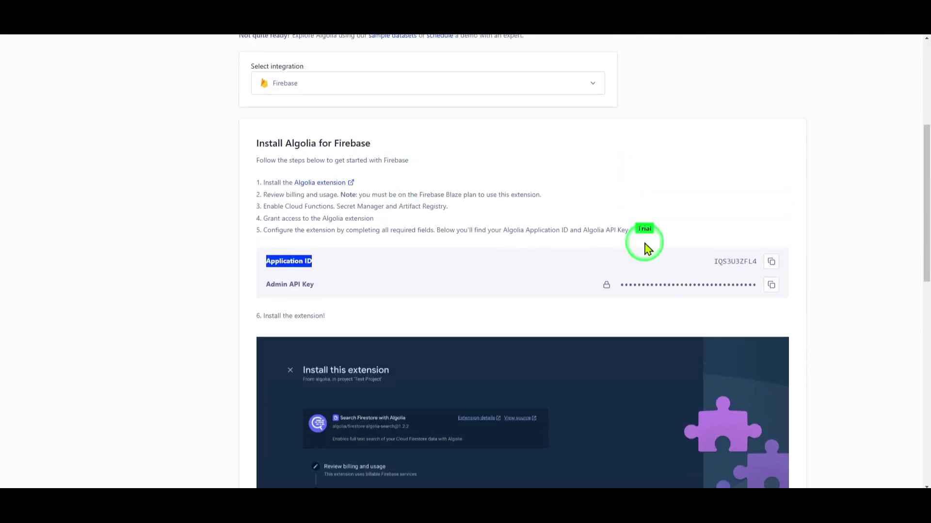
click(771, 266)
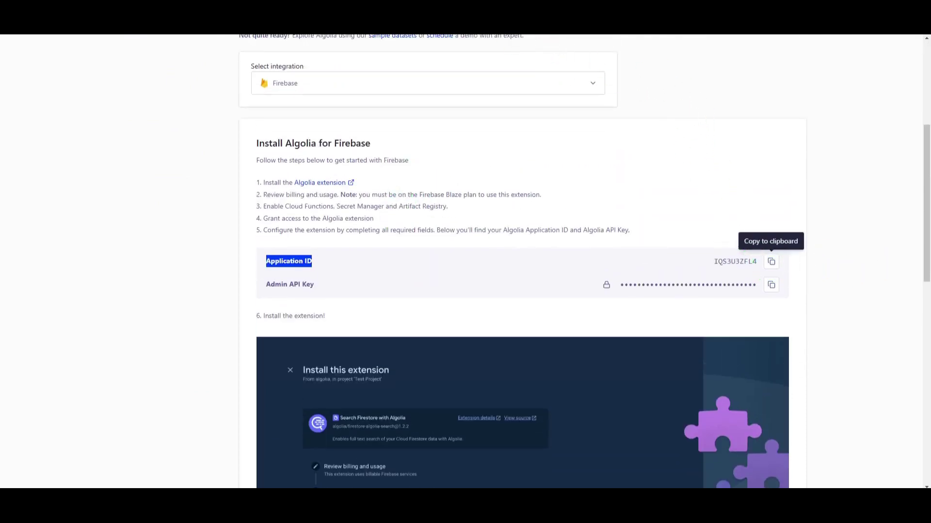
click(454, 9)
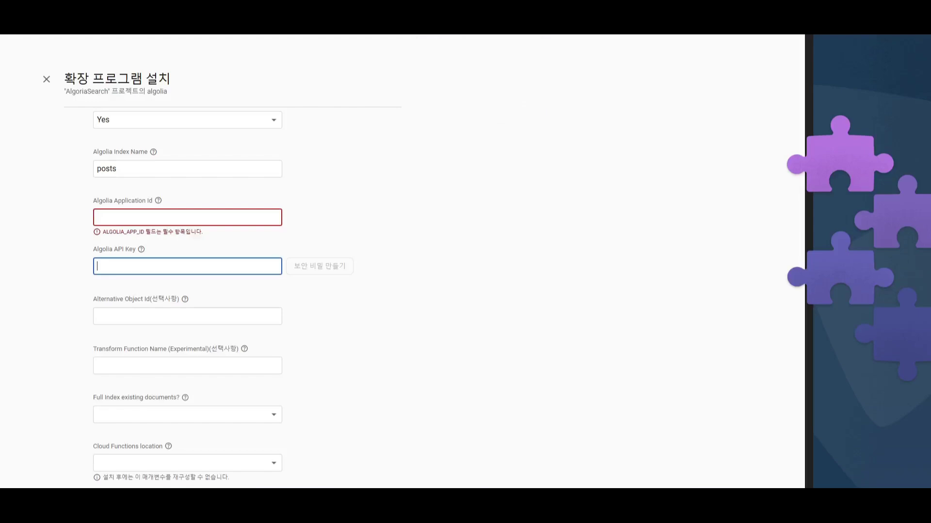
click(181, 216)
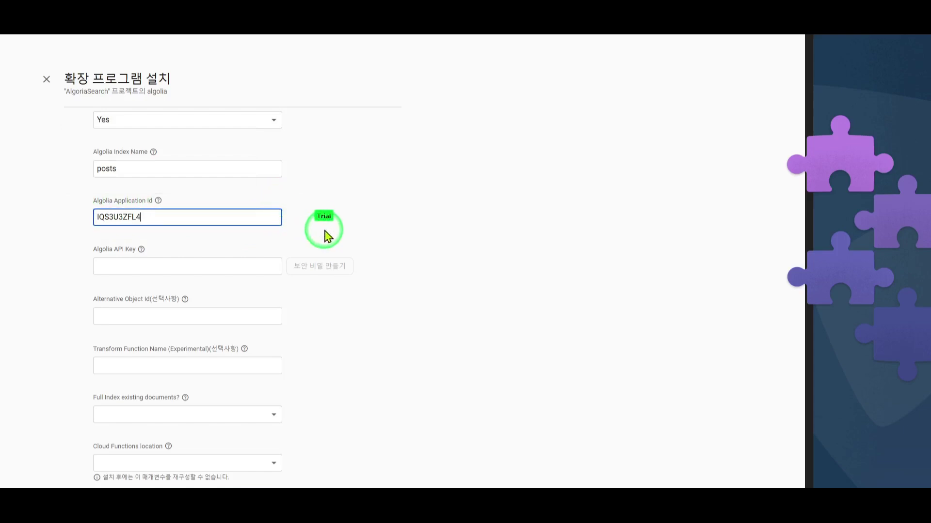
Step: Check Algolia's Admin API Key entry against the Firebase extension's guidance on which Algolia API Key to use
click(94, 256)
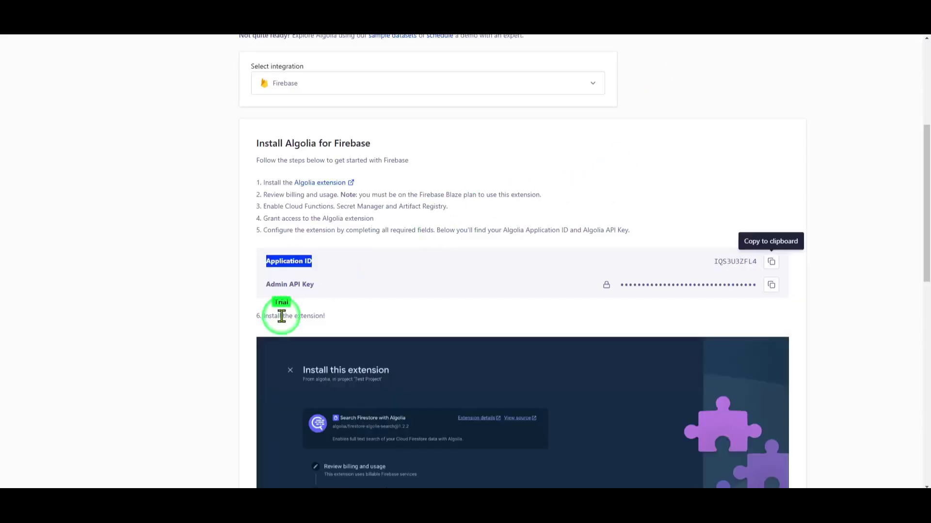
drag(314, 285, 265, 286)
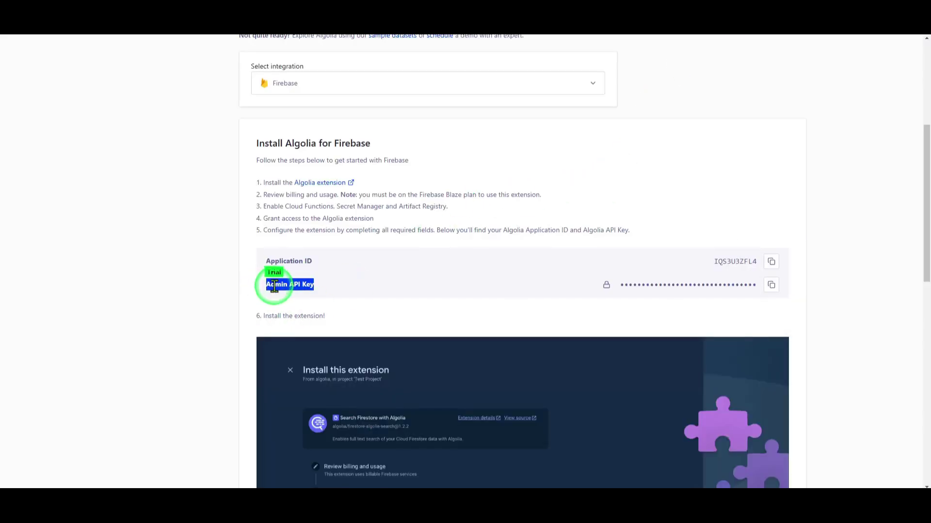
click(303, 286)
click(268, 284)
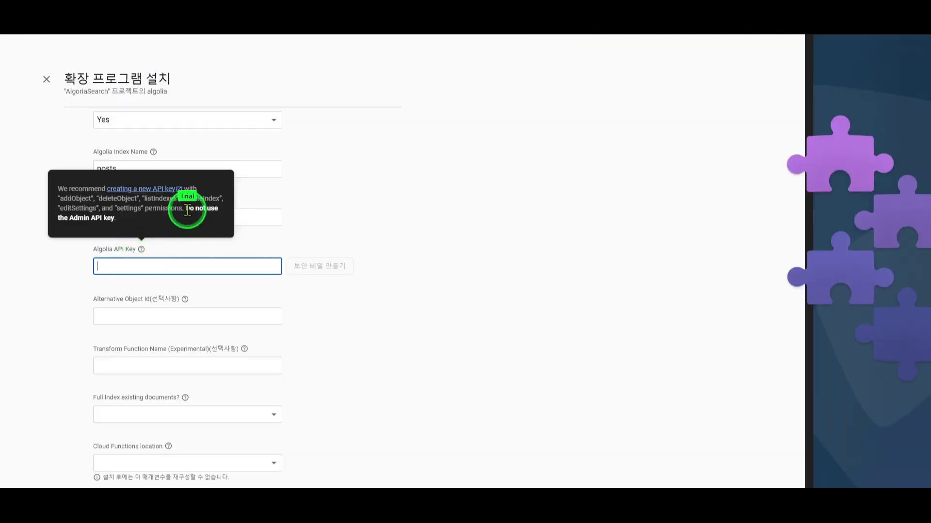
drag(117, 218, 185, 208)
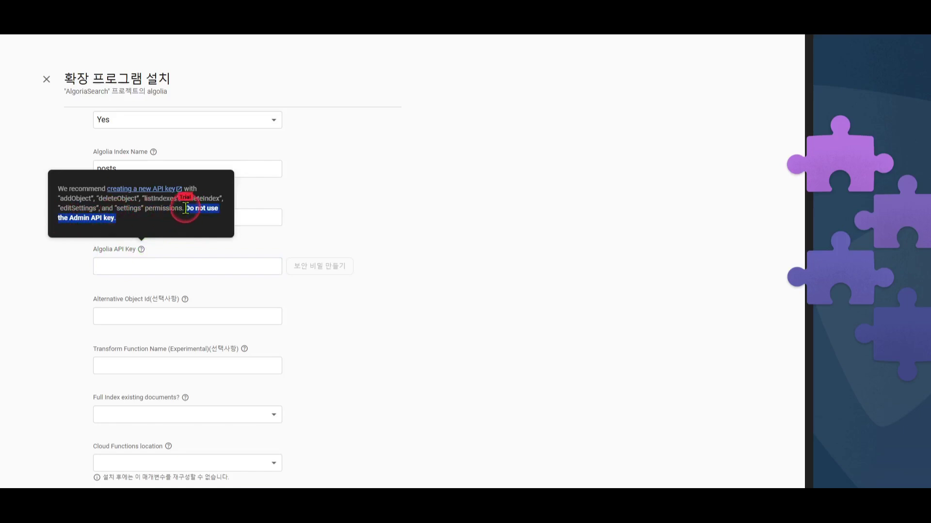
click(189, 213)
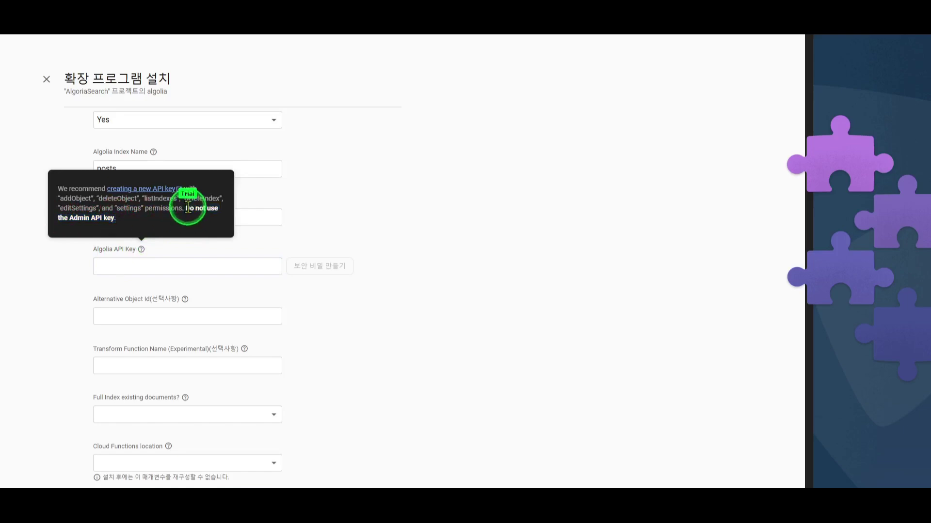
click(189, 266)
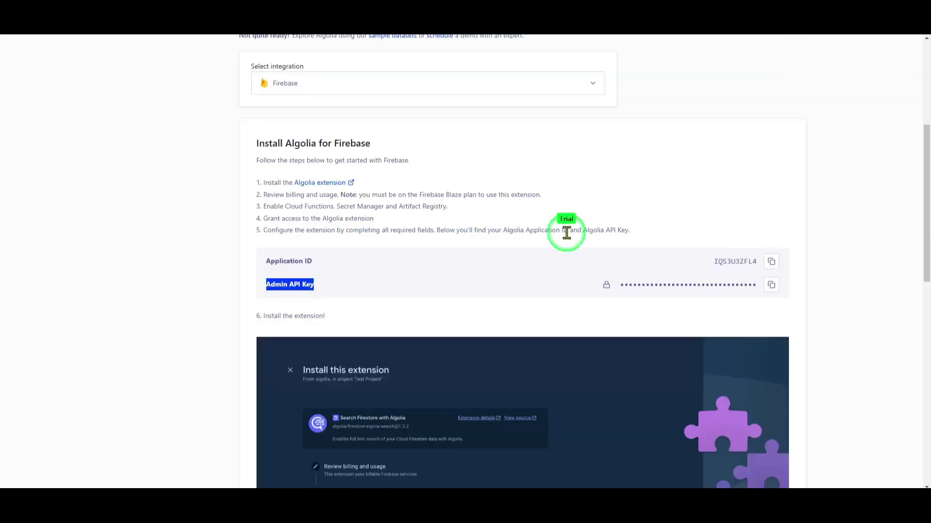
Step: Leave Algolia's Get Started page for the application's dashboard by removing /launchpad/import-data from the page address
scroll(566, 232, up, 5)
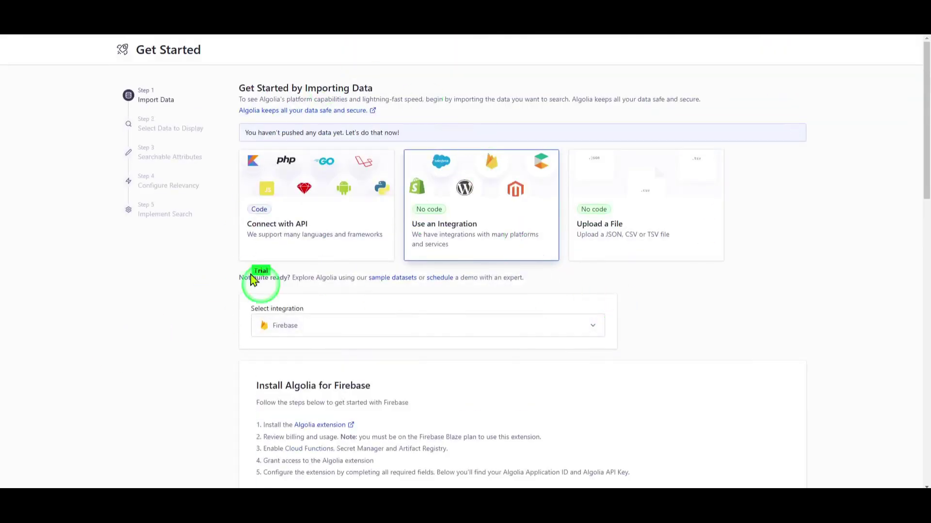
scroll(695, 349, down, 5)
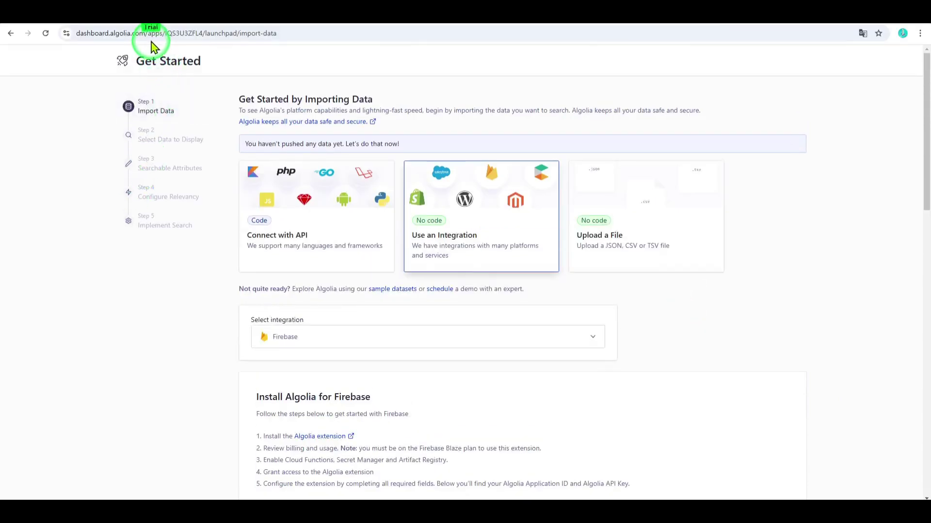
click(176, 35)
click(191, 31)
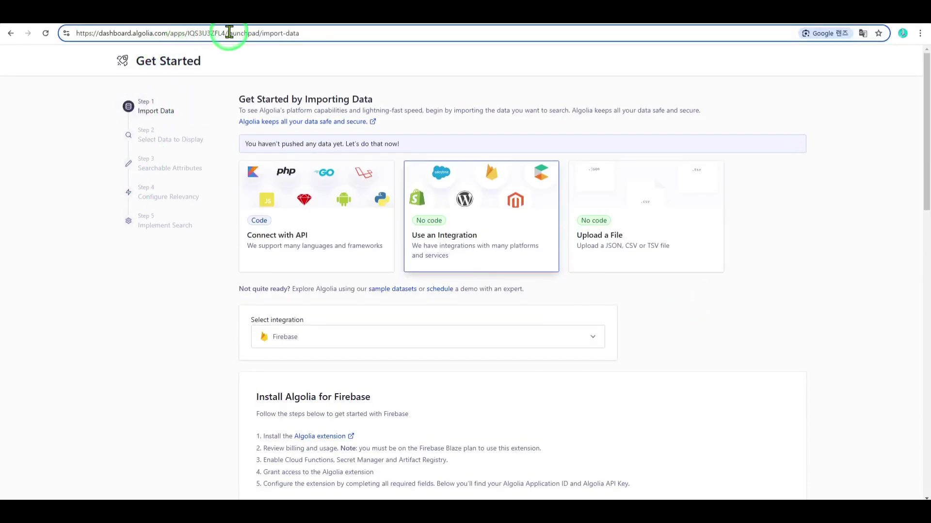
drag(226, 32, 390, 37)
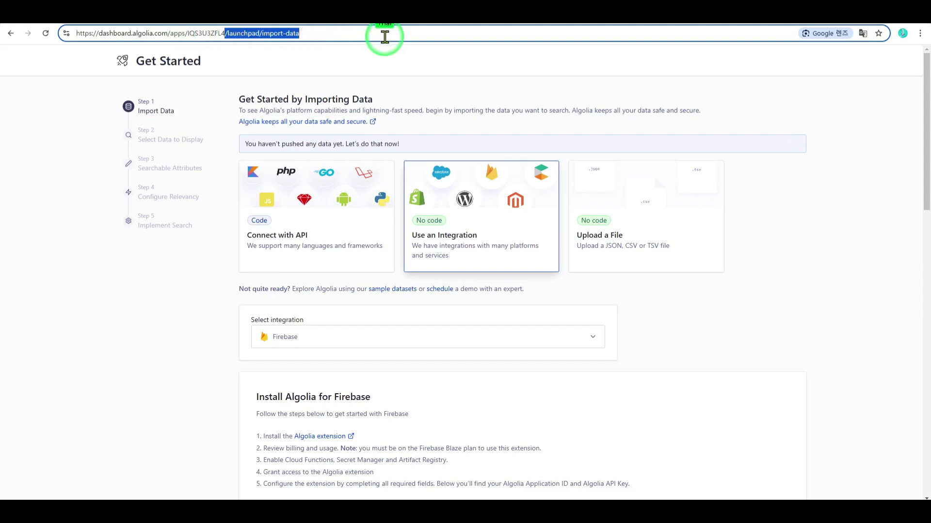
key(BackSpace)
key(Return)
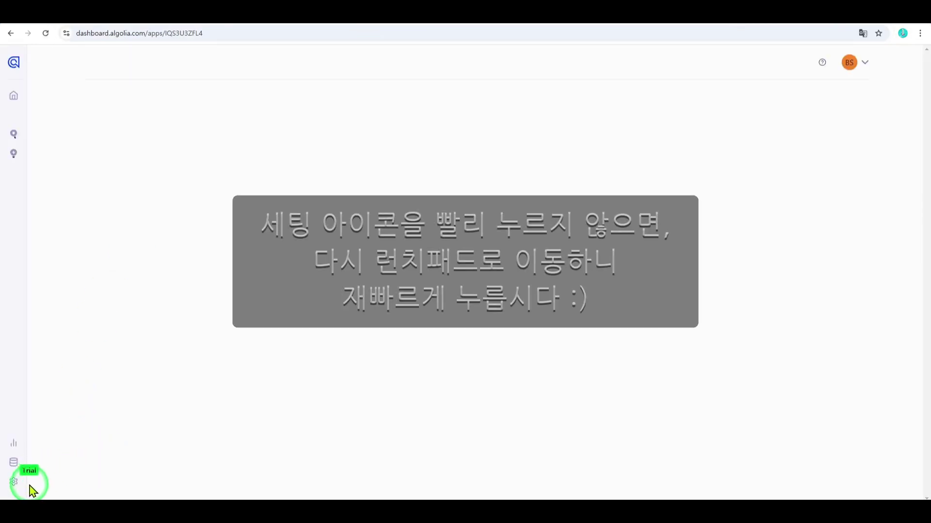
Step: Open the full list of API keys in Algolia's organization settings and start creating a new API key
click(14, 483)
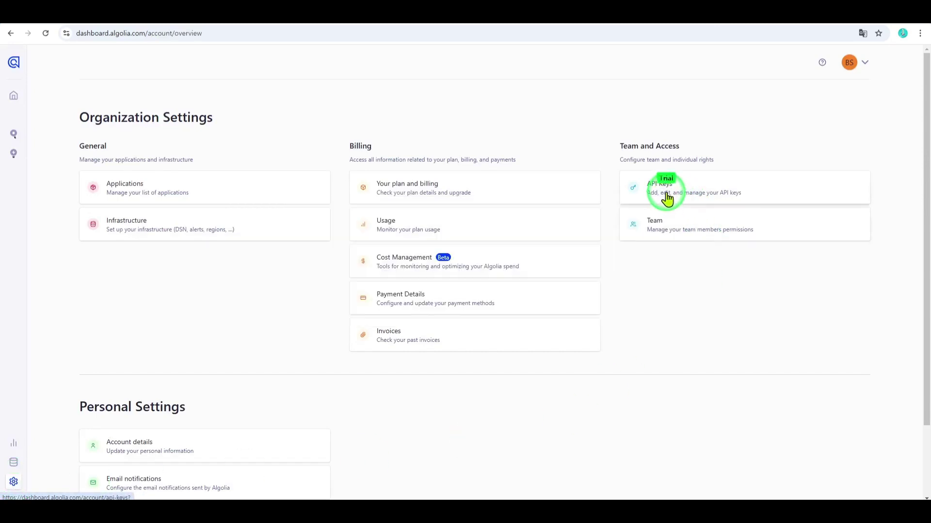
click(685, 192)
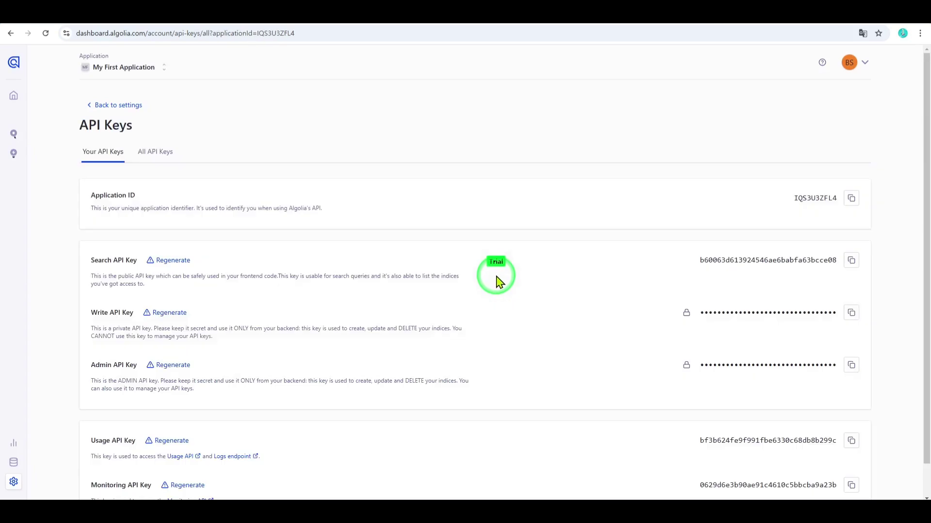
click(139, 156)
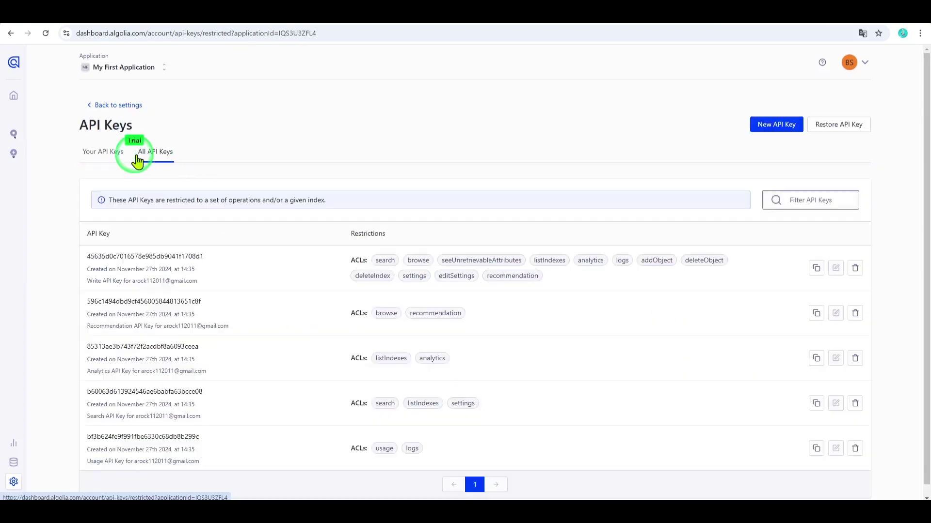
click(779, 127)
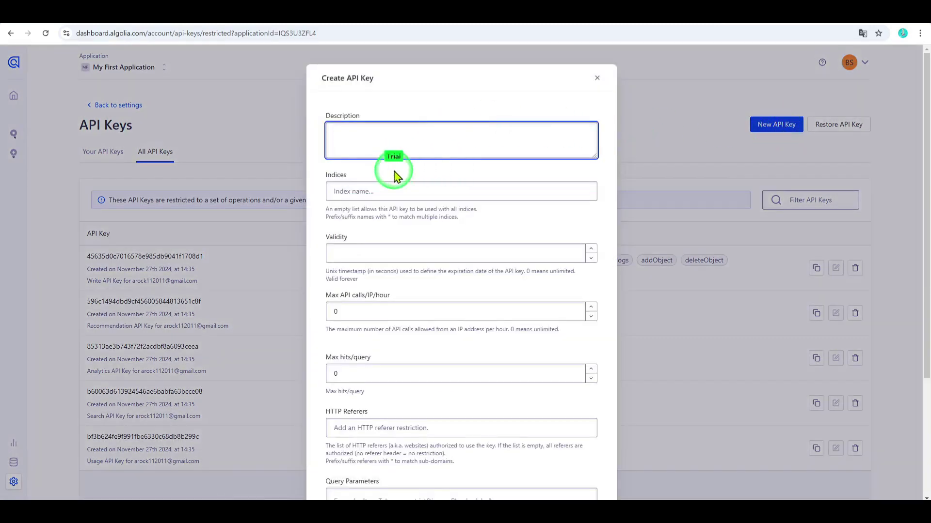
scroll(421, 208, down, 1)
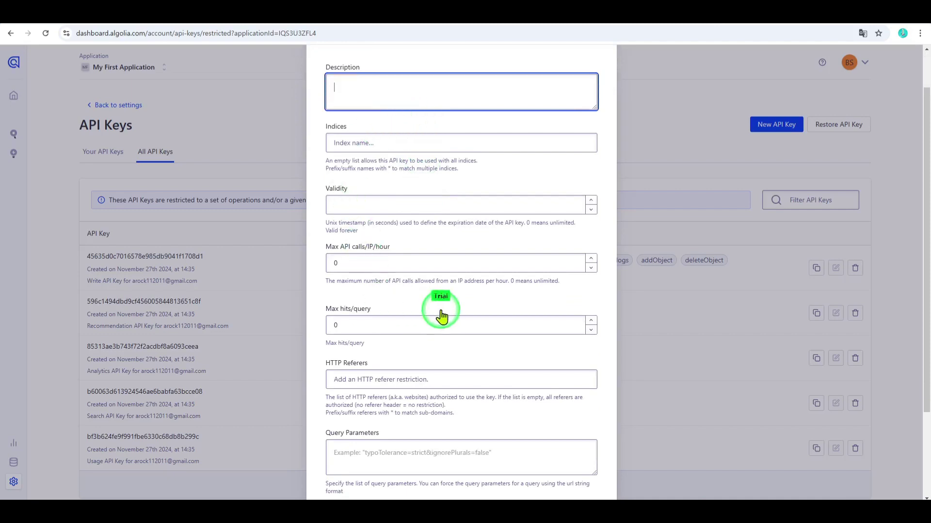
scroll(467, 248, down, 3)
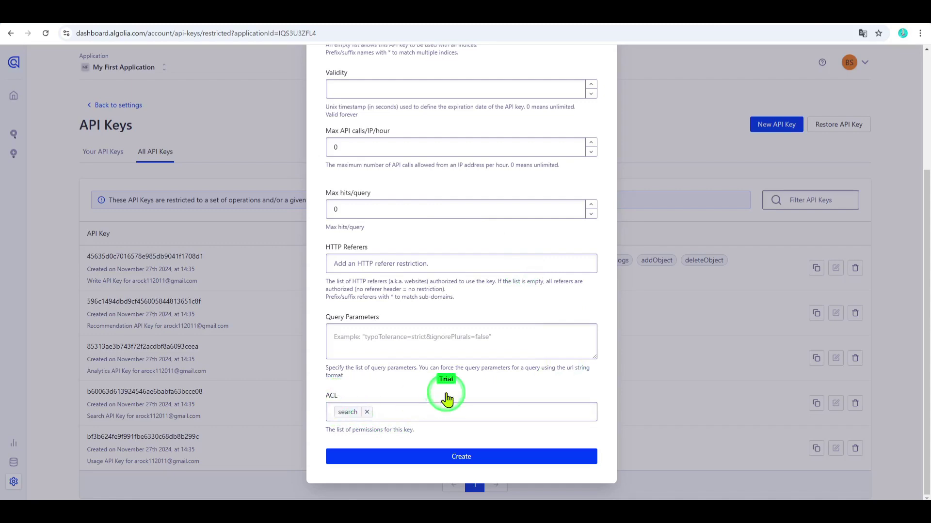
Step: Consult the recommended API key permissions in Firebase, and replace the new Algolia key's search permission with addObject and deleteObject
click(388, 22)
click(441, 22)
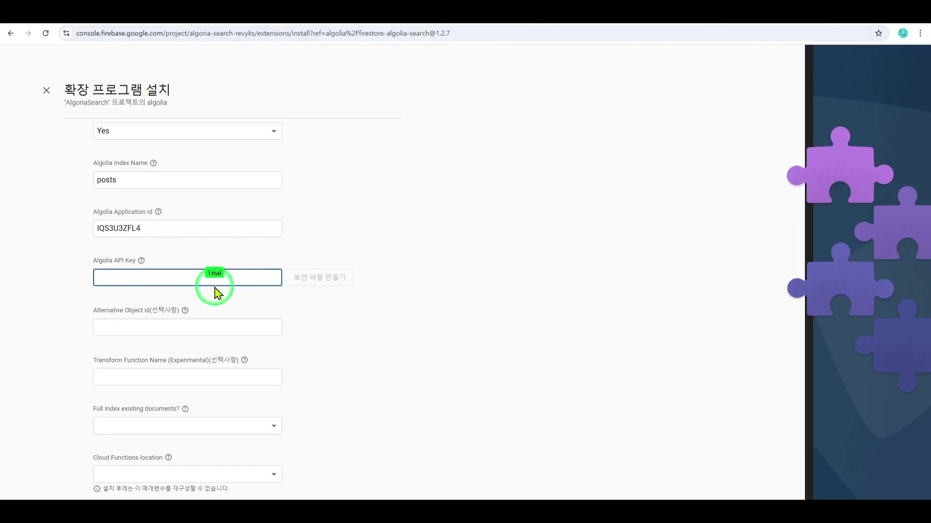
mouse_move(142, 262)
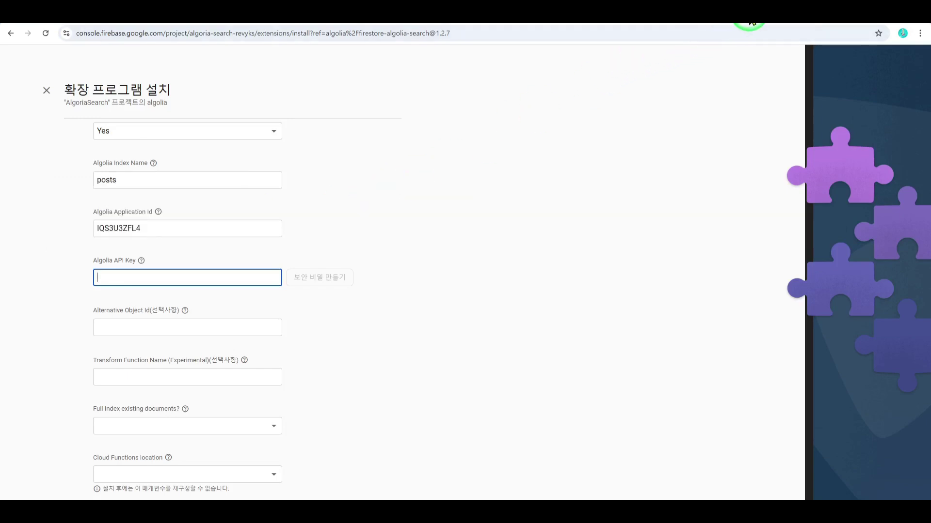
click(749, 23)
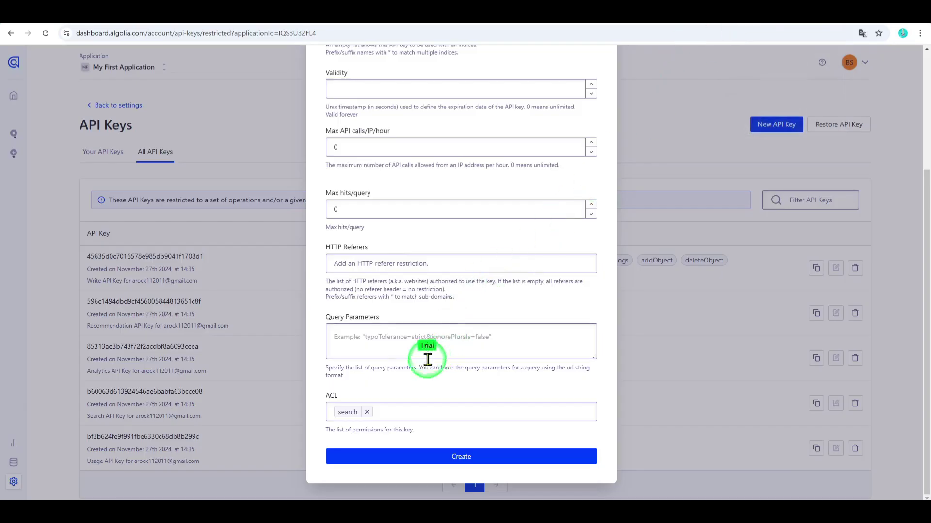
click(412, 342)
click(396, 412)
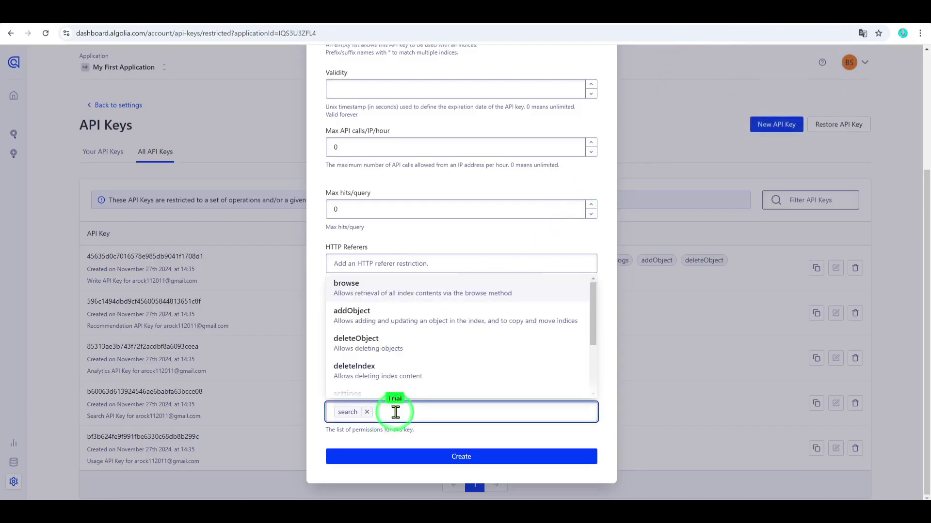
click(367, 412)
click(398, 411)
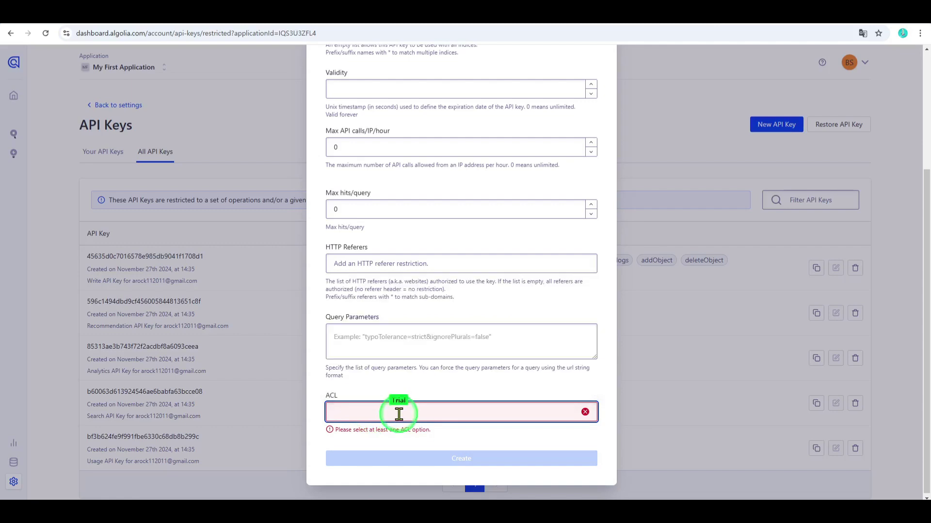
click(398, 412)
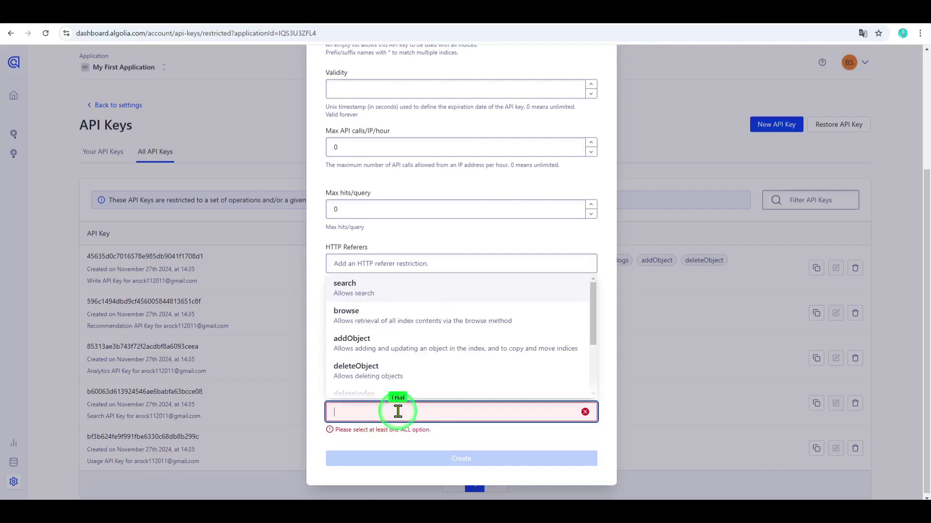
click(367, 350)
click(413, 411)
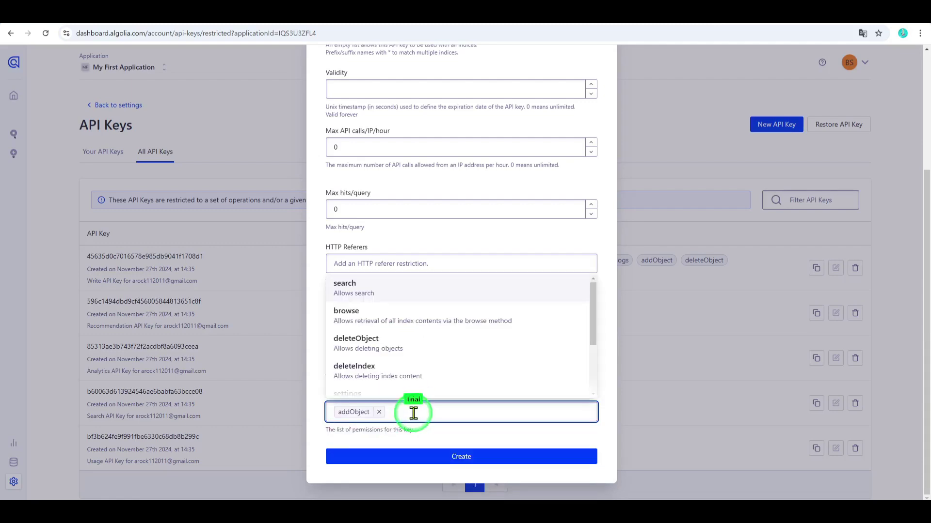
click(391, 347)
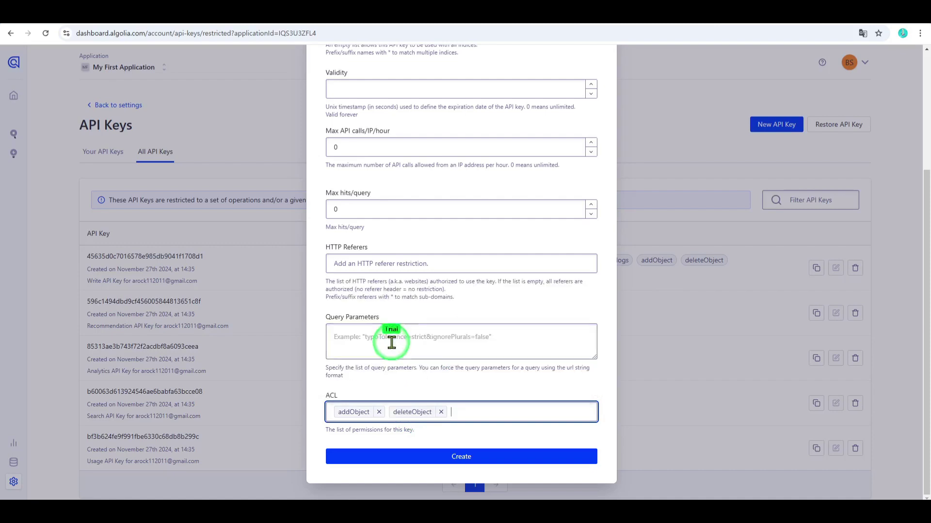
Step: Add the deleteIndex, settings, editSettings and listIndexes permissions to the new API key's ACL
click(476, 412)
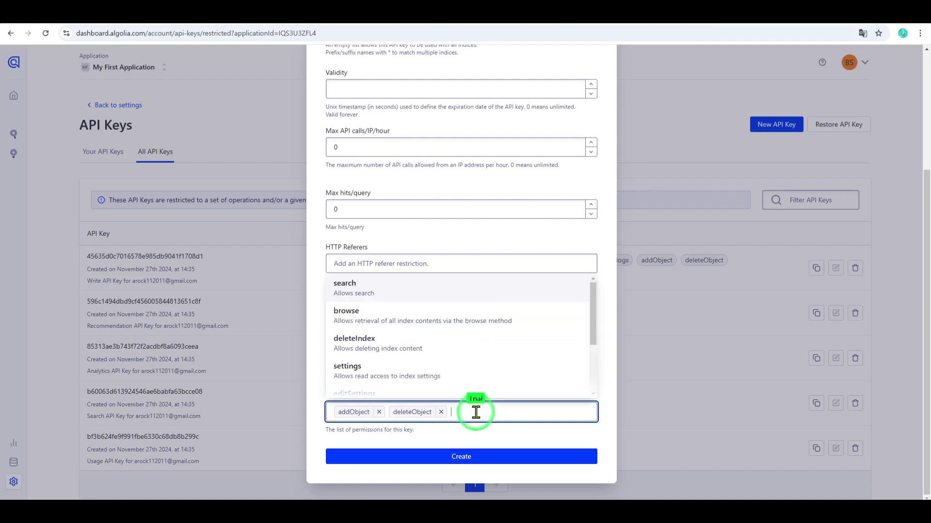
click(388, 350)
click(526, 411)
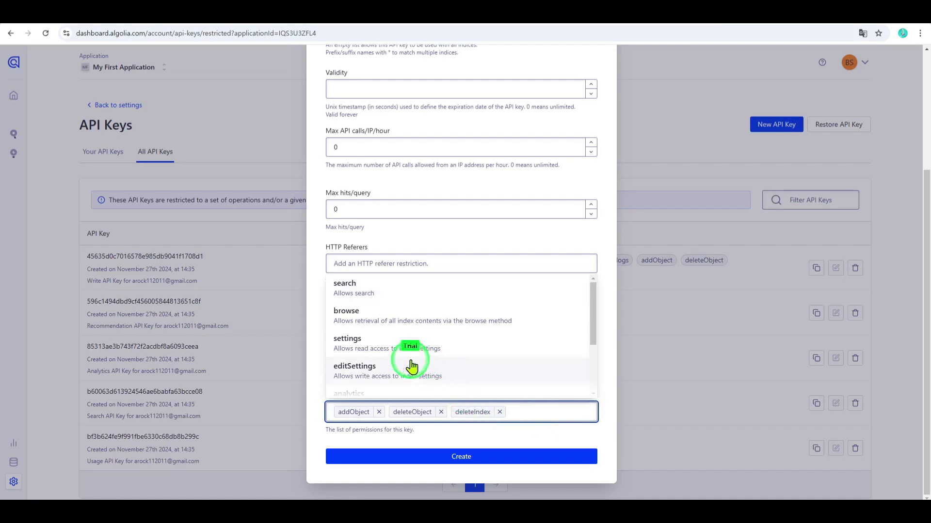
click(391, 350)
click(566, 426)
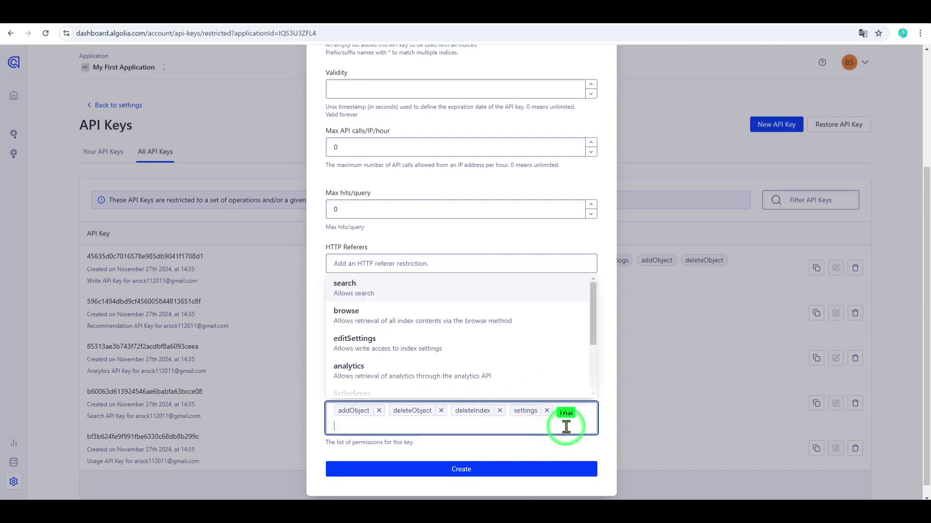
click(393, 339)
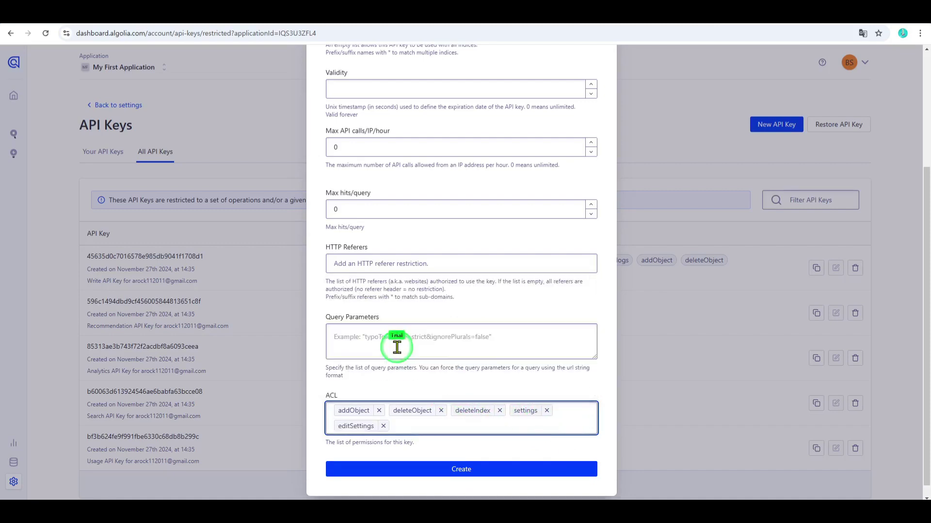
click(439, 428)
scroll(509, 374, down, 3)
scroll(537, 374, up, 3)
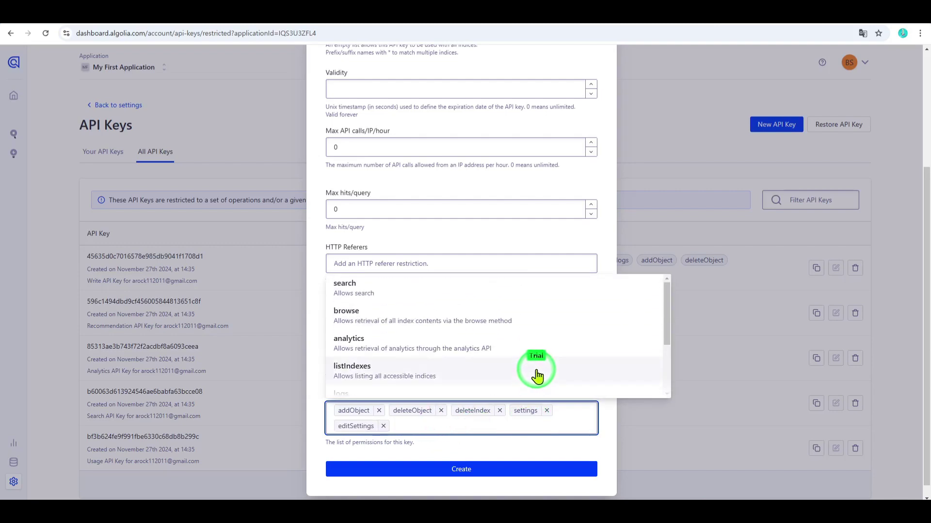
click(378, 374)
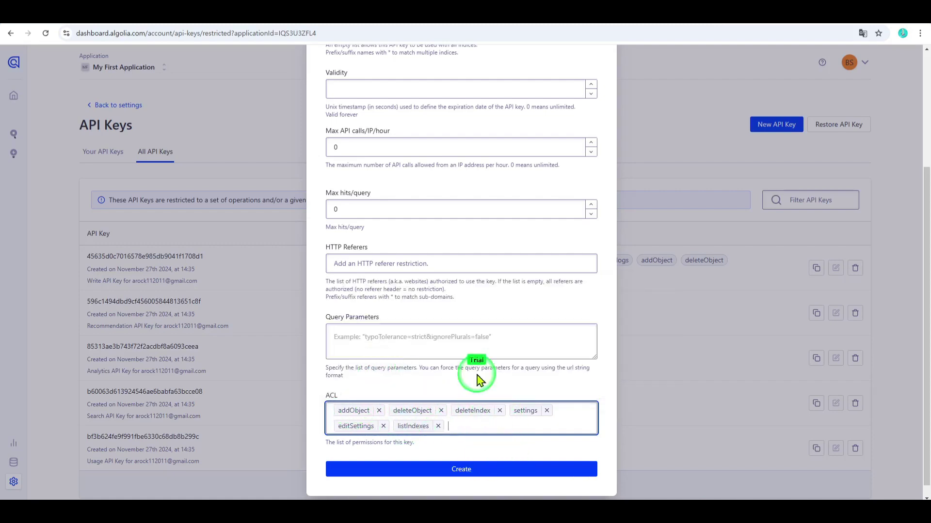
Step: Enter posts as the index name in the new API key's Indices setting
scroll(478, 381, up, 4)
scroll(509, 363, down, 2)
scroll(501, 370, up, 4)
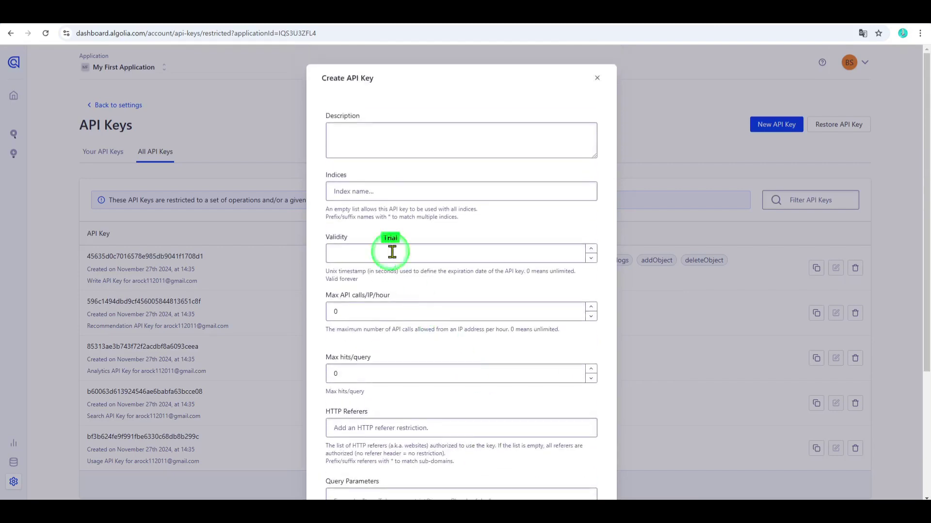
click(368, 191)
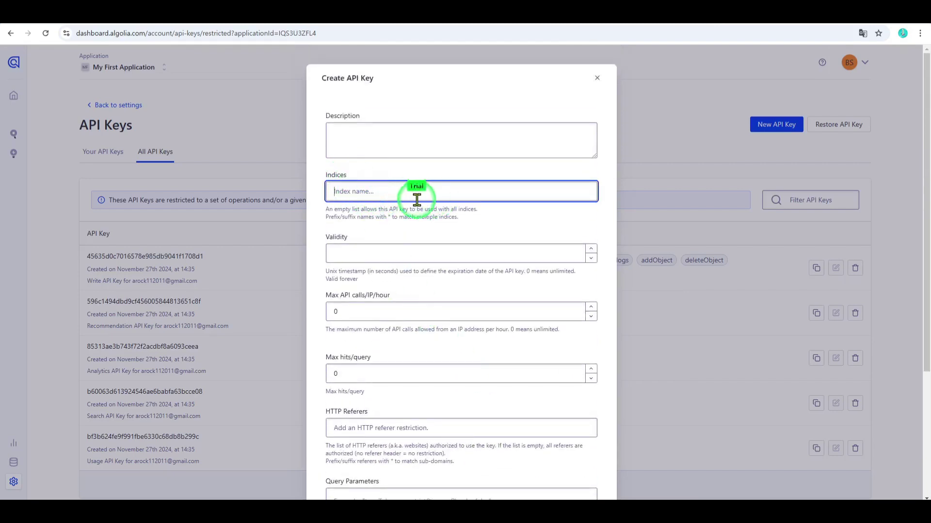
text(posts)
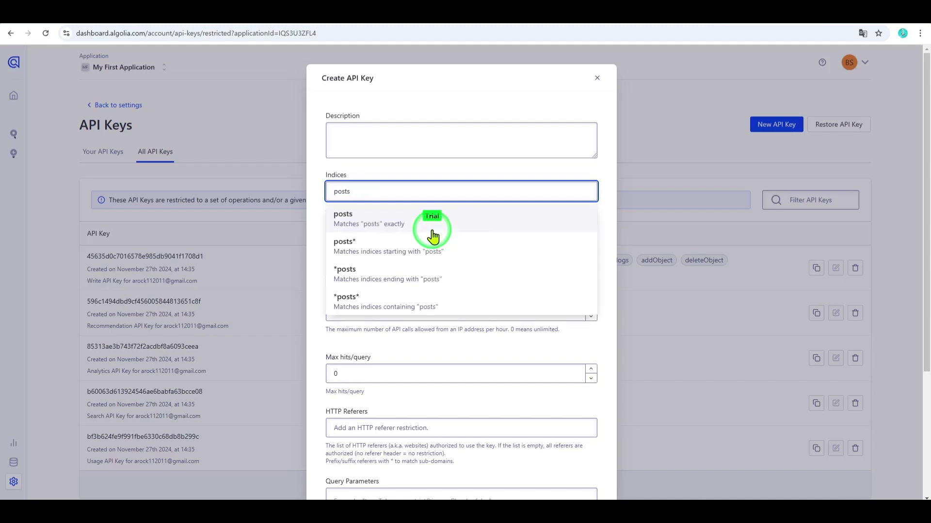
click(470, 172)
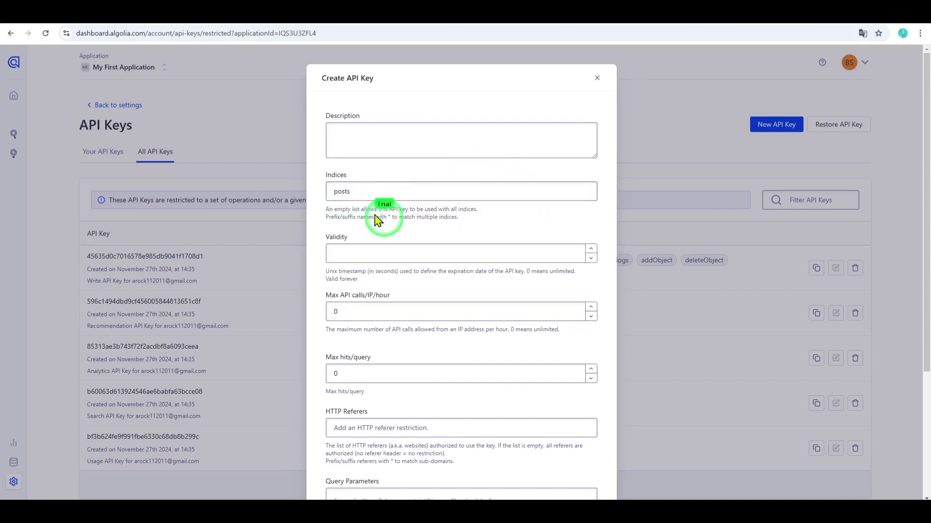
Step: Create the restricted Algolia API key and copy its value from the list of API keys
scroll(483, 255, down, 4)
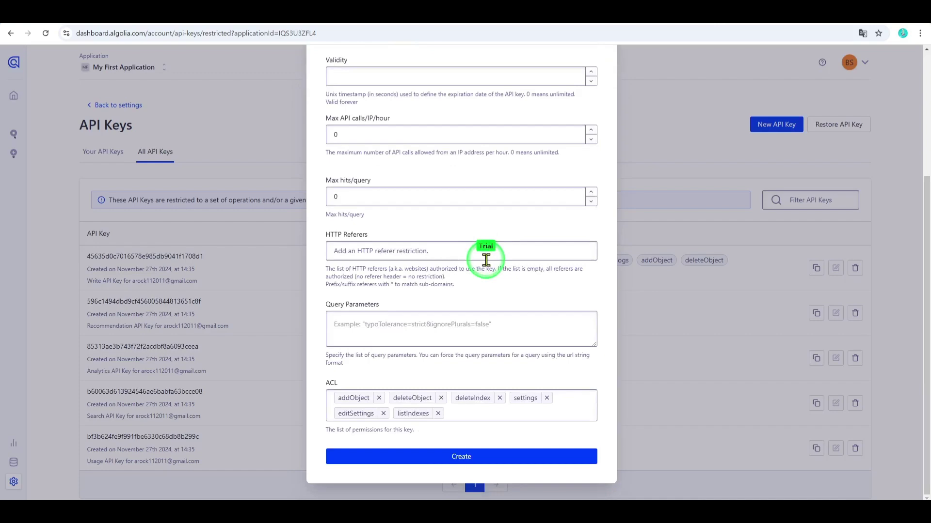
click(460, 458)
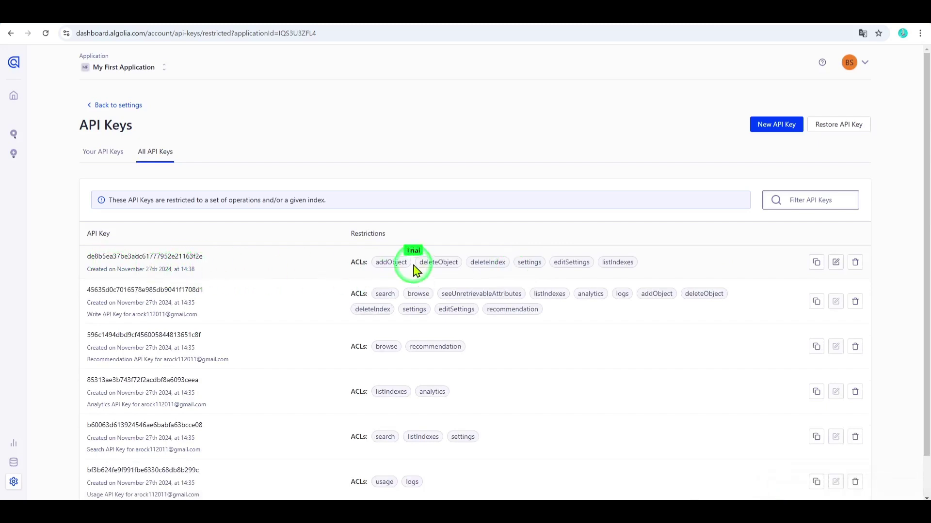
click(816, 264)
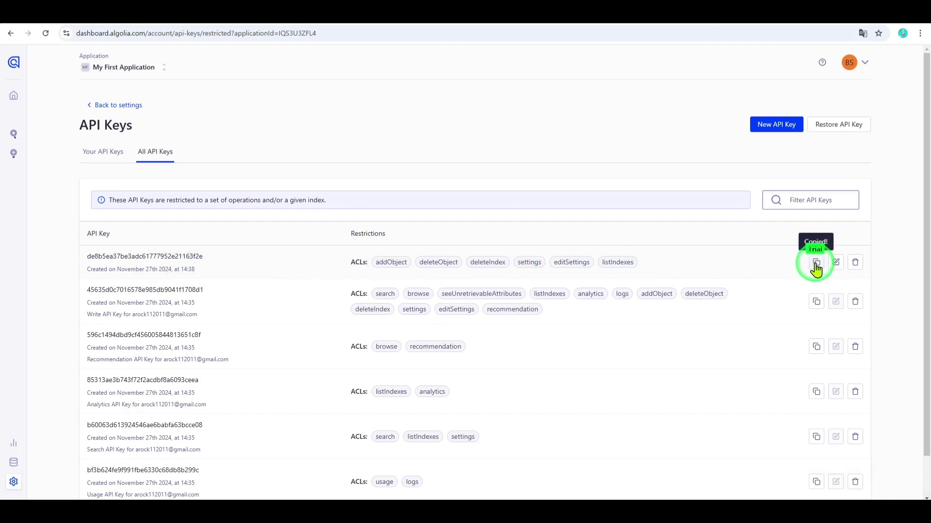
Step: Switch to Firebase's extension installation form, paste the new key into the Algolia API Key field and create its secret
click(457, 20)
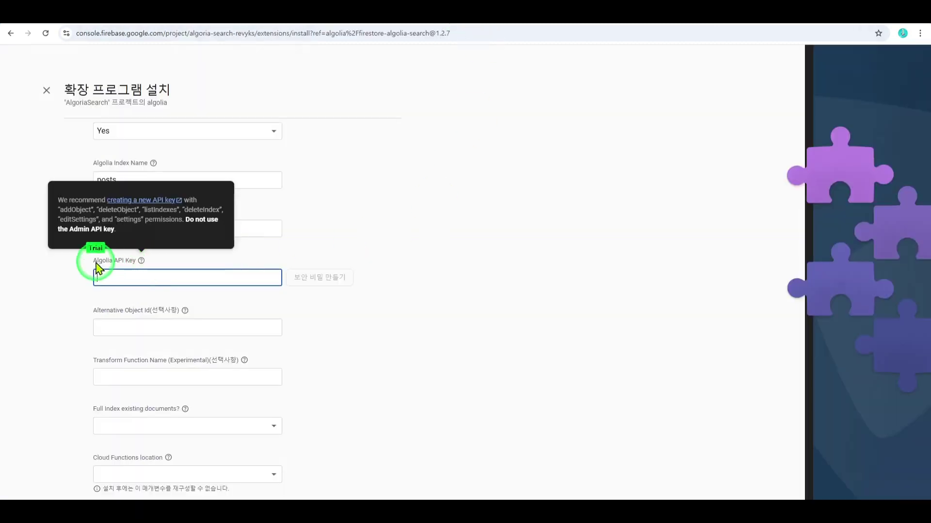
click(122, 280)
key(ctrl+v)
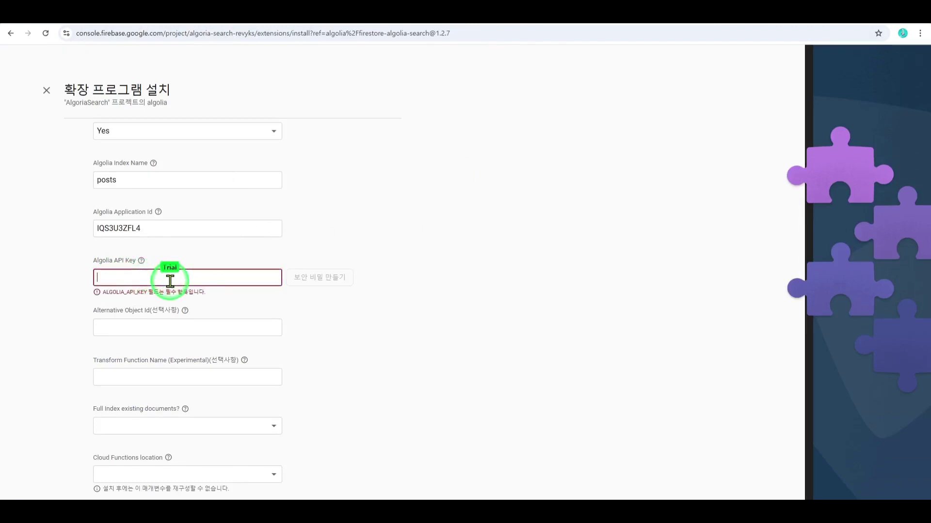
click(323, 286)
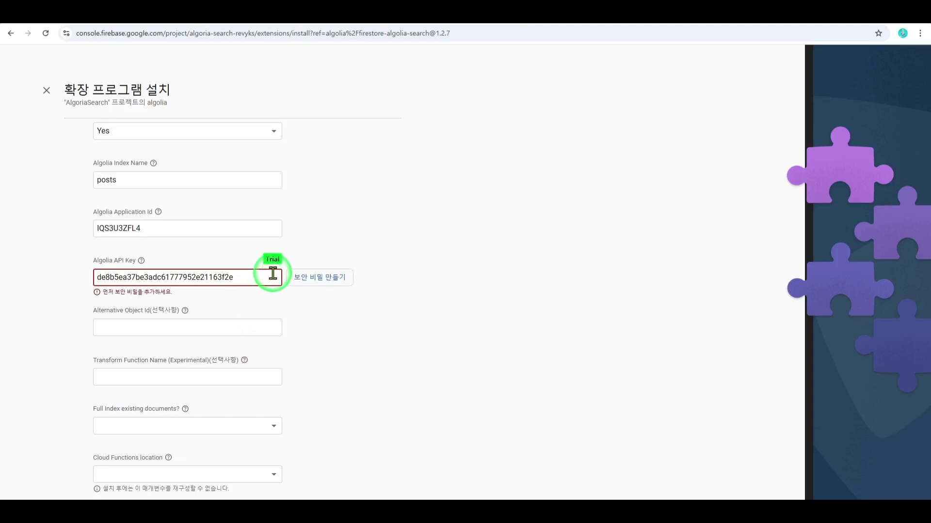
click(325, 275)
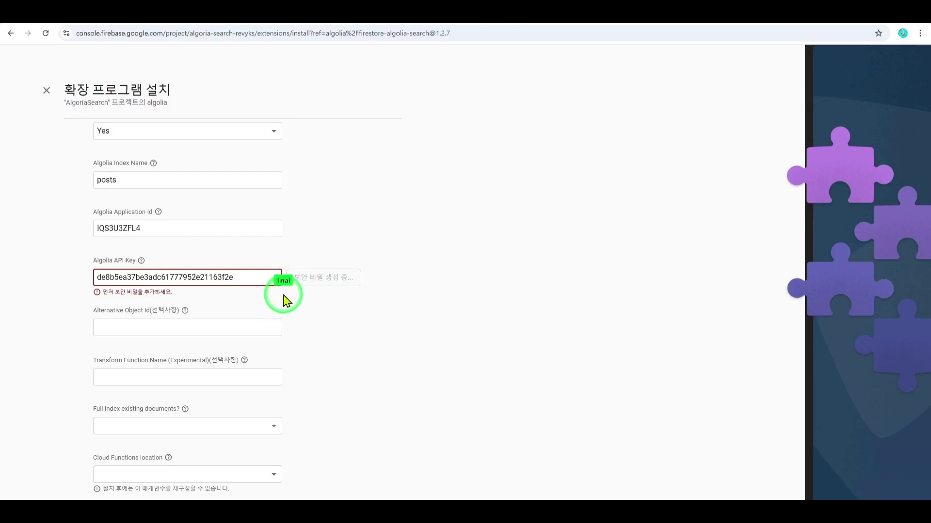
Step: Set Full Index existing documents to Yes in the extension's parameters
scroll(100, 264, down, 3)
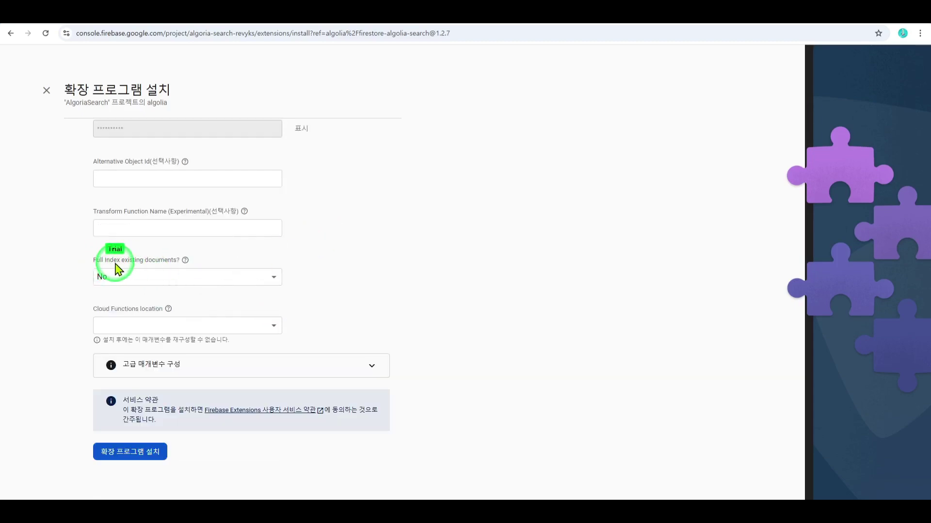
click(180, 275)
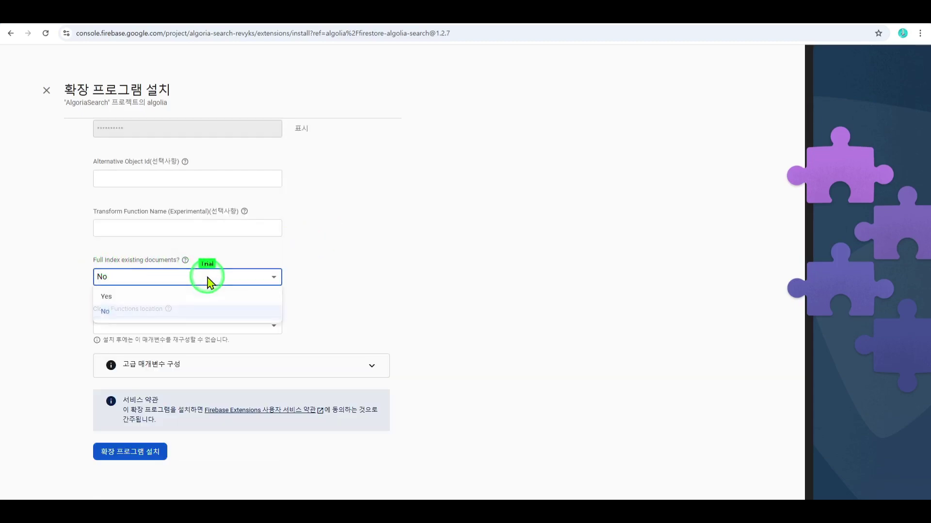
click(152, 299)
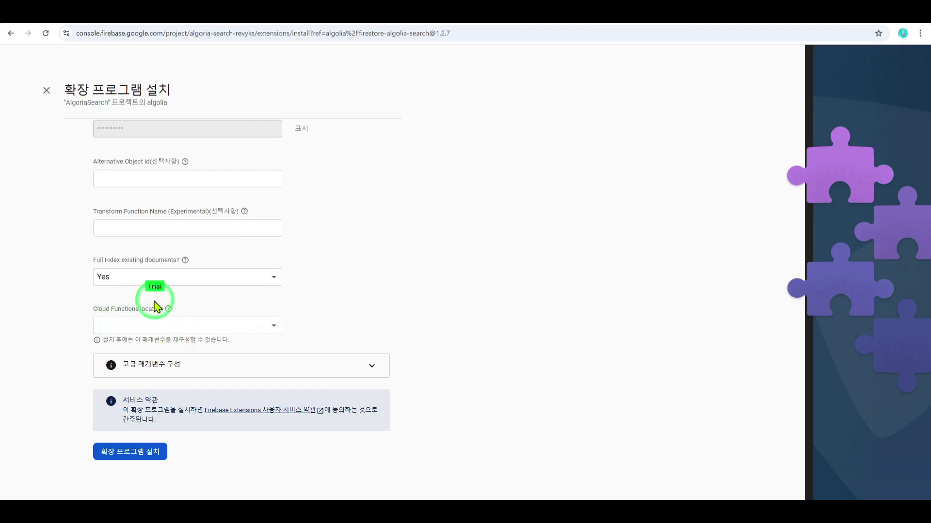
Step: Set the Cloud Functions location to Seoul (asia-northeast3) and install the extension
mouse_move(155, 310)
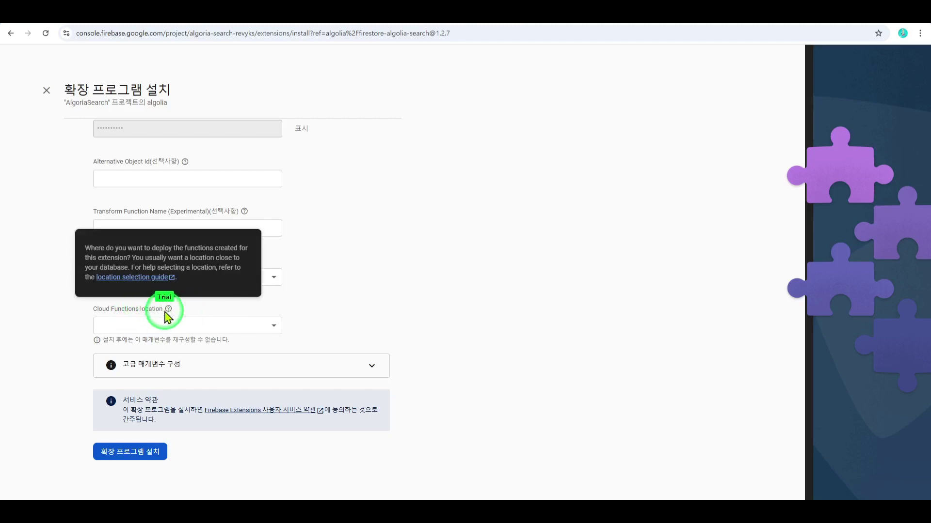
click(266, 326)
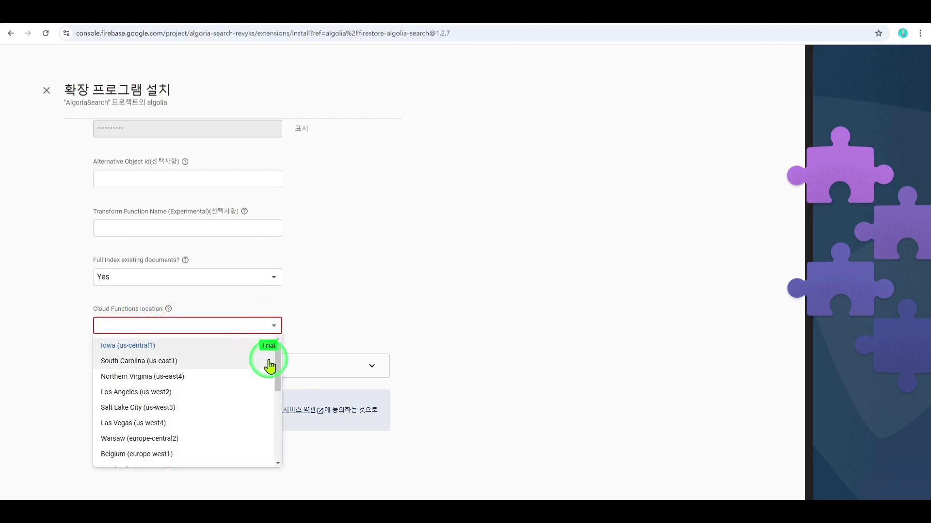
scroll(233, 373, down, 1)
scroll(213, 400, down, 1)
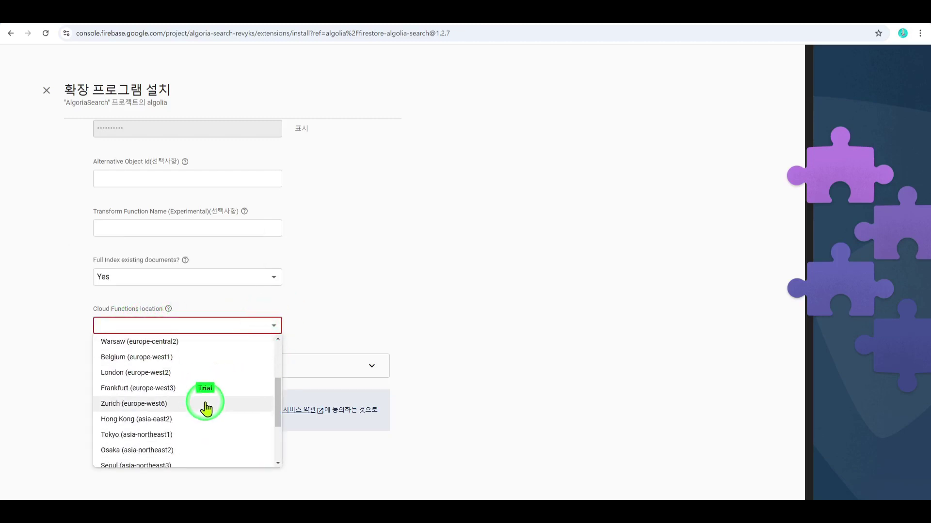
scroll(206, 405, down, 3)
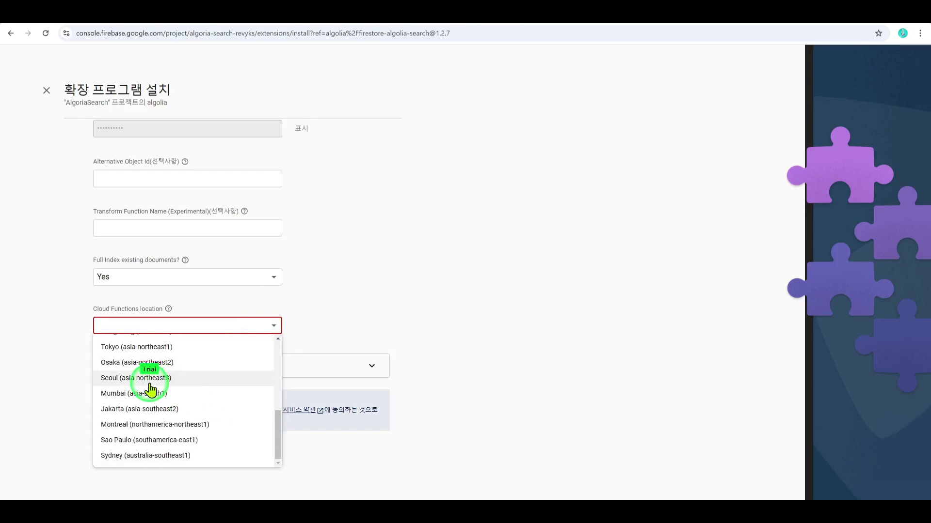
click(150, 388)
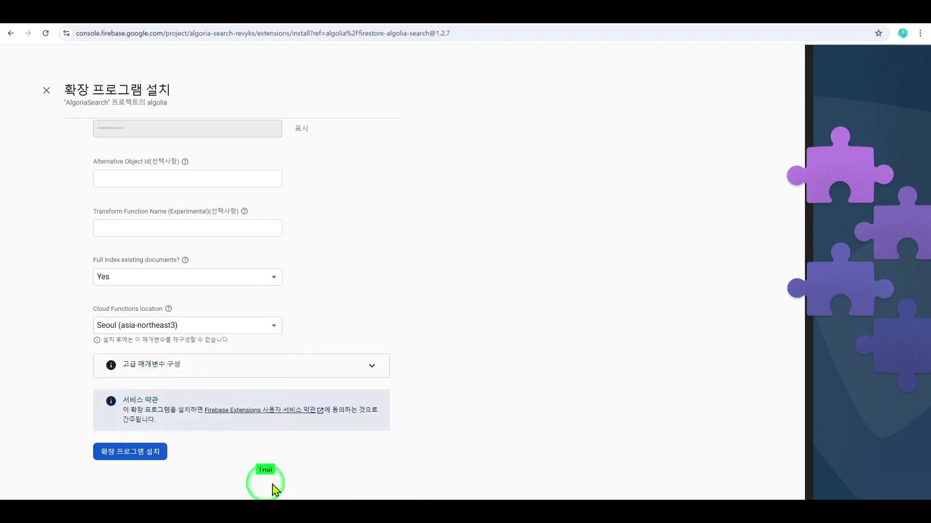
click(152, 456)
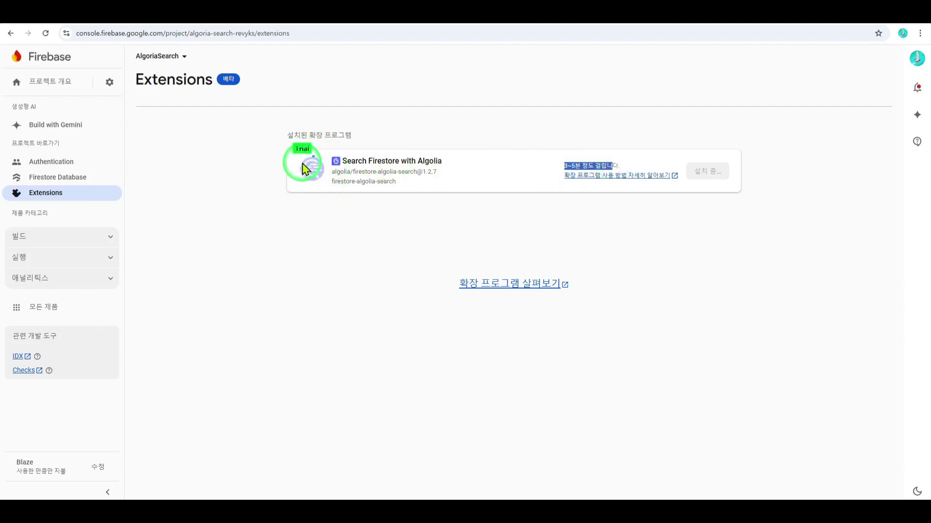
click(499, 219)
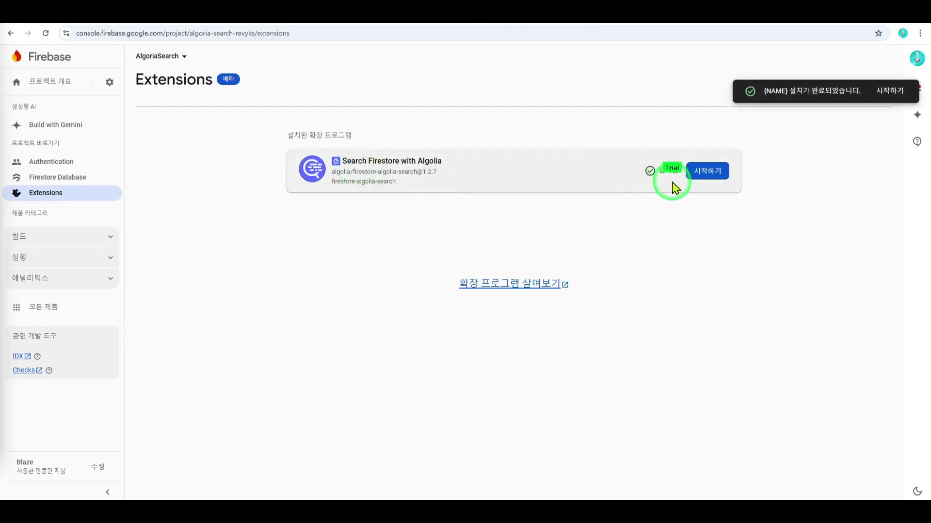
Step: Open the installed Search Firestore with Algolia extension, review how it works and check its runtime status
click(715, 173)
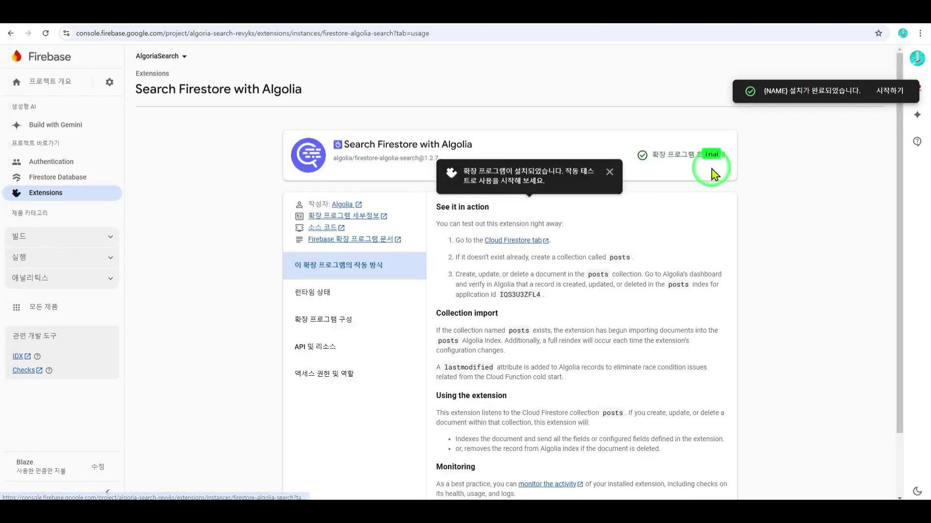
scroll(654, 248, down, 1)
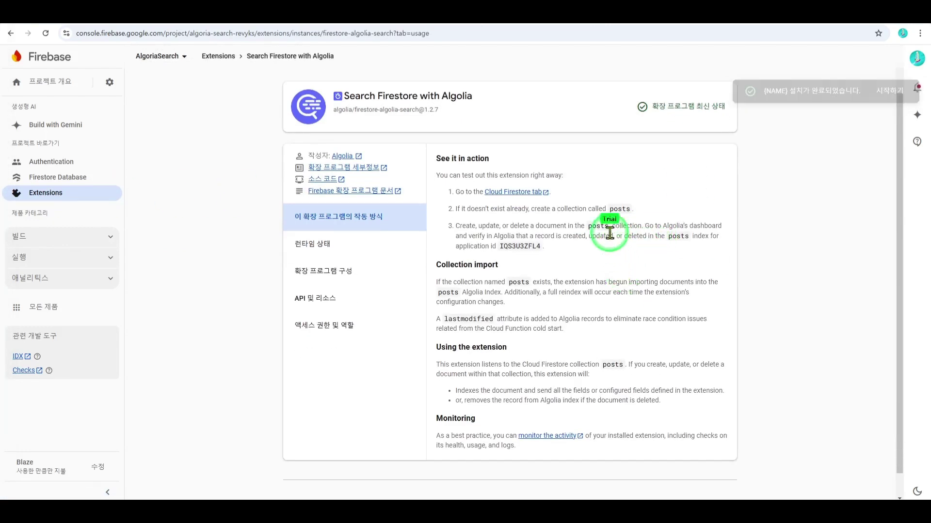
click(383, 248)
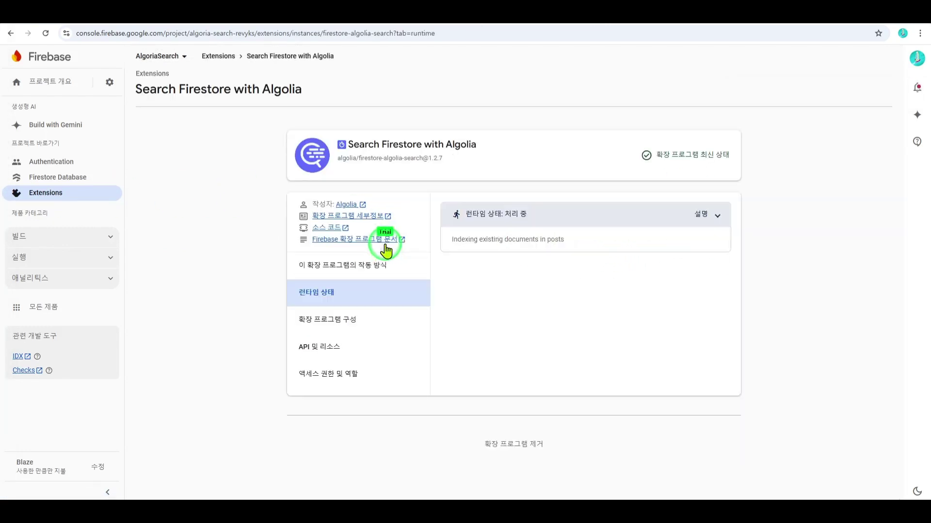
click(383, 331)
click(384, 297)
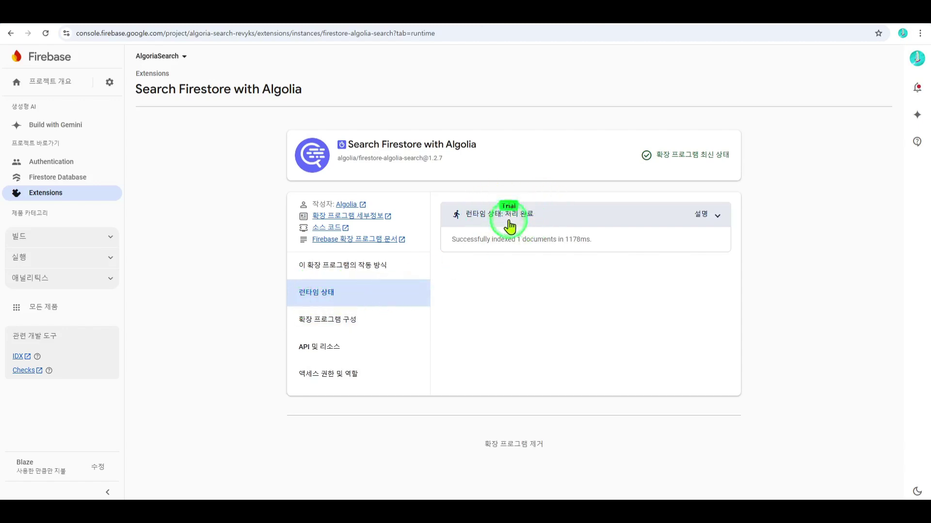
Step: Return to the installed extensions list and open the Search Firestore with Algolia extension's configuration for review
click(57, 198)
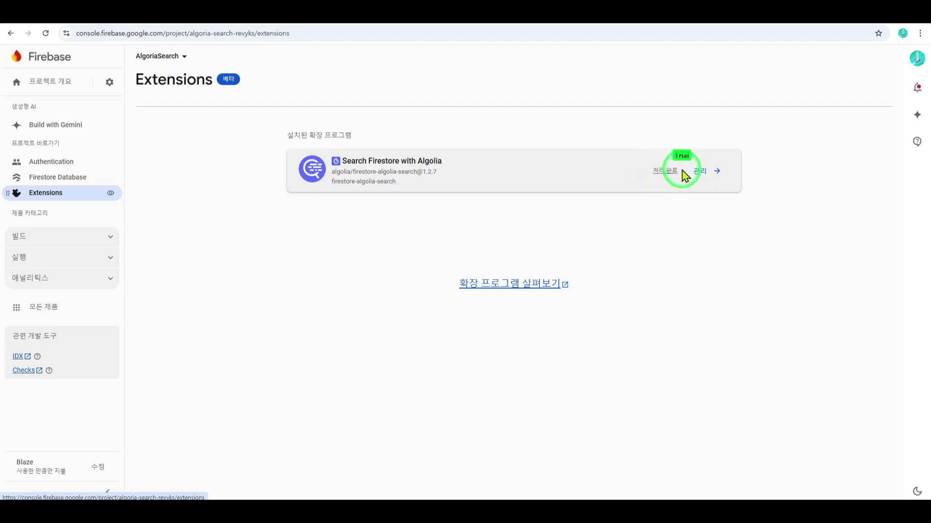
click(722, 174)
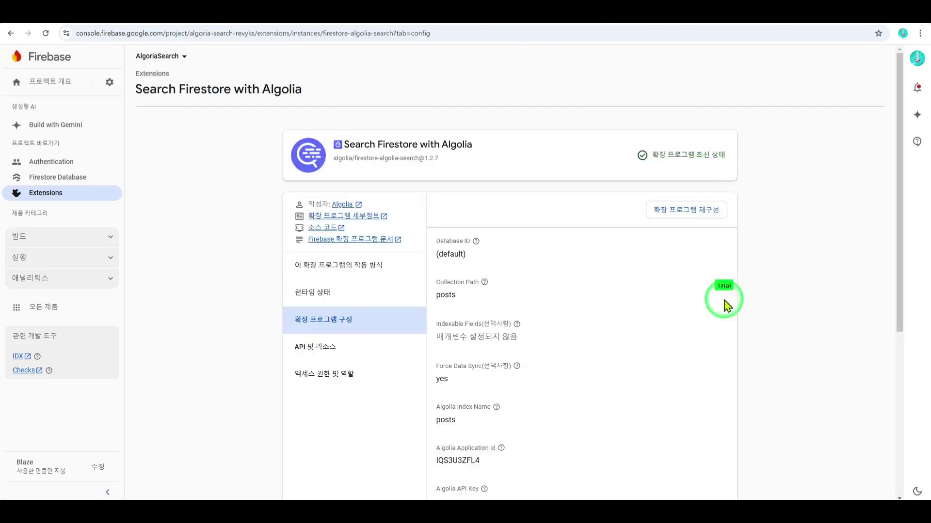